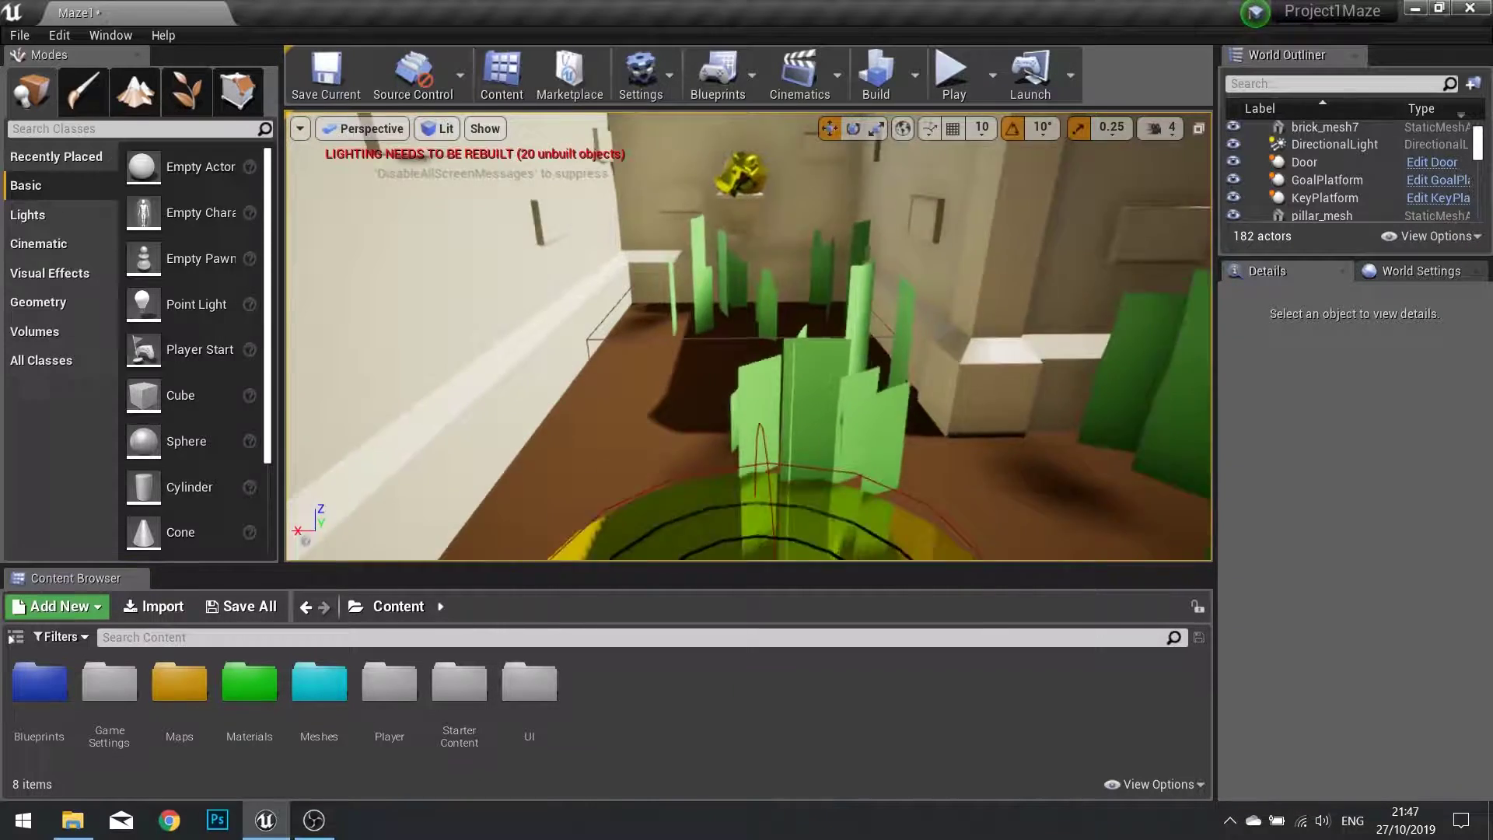
Fly the viewport camera forward through the maze toward the yellow goal platform.
drag(716, 437, 715, 438)
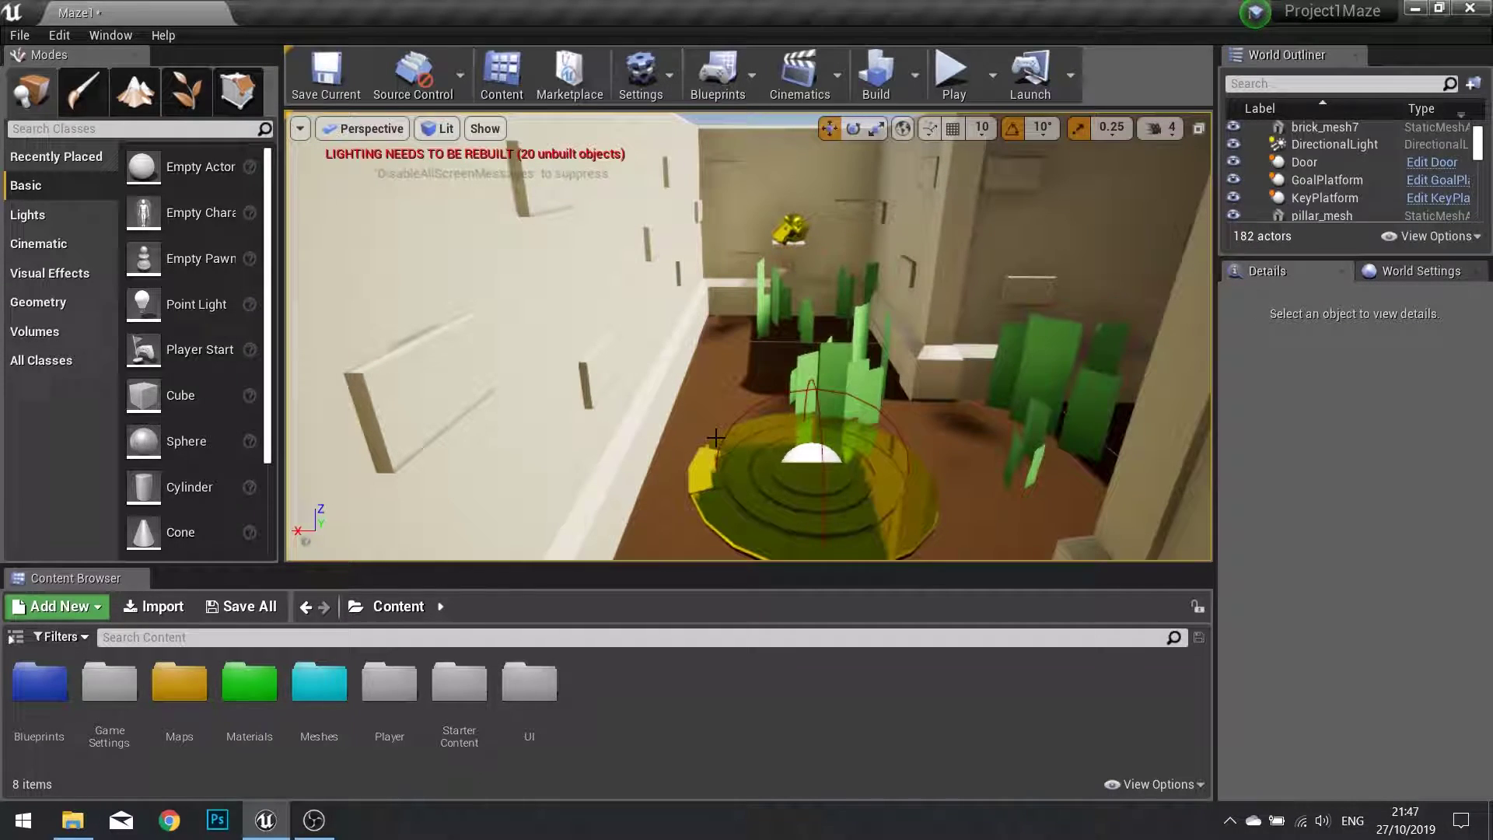
drag(748, 451, 697, 491)
In the UI folder, duplicate the LoseScreen widget as a new asset named WinScreen.
double_click(529, 689)
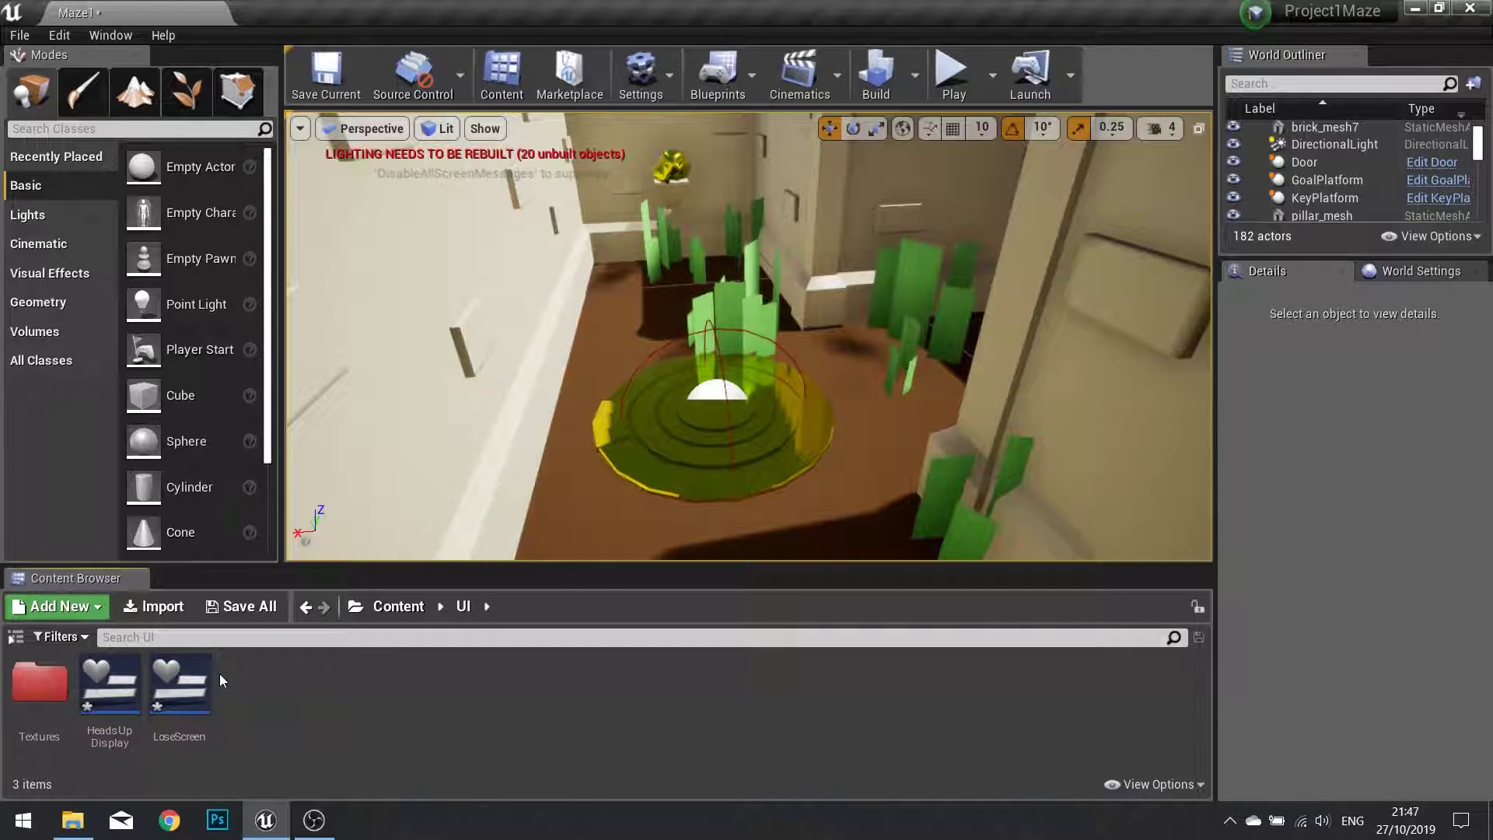
mouse_move(185, 692)
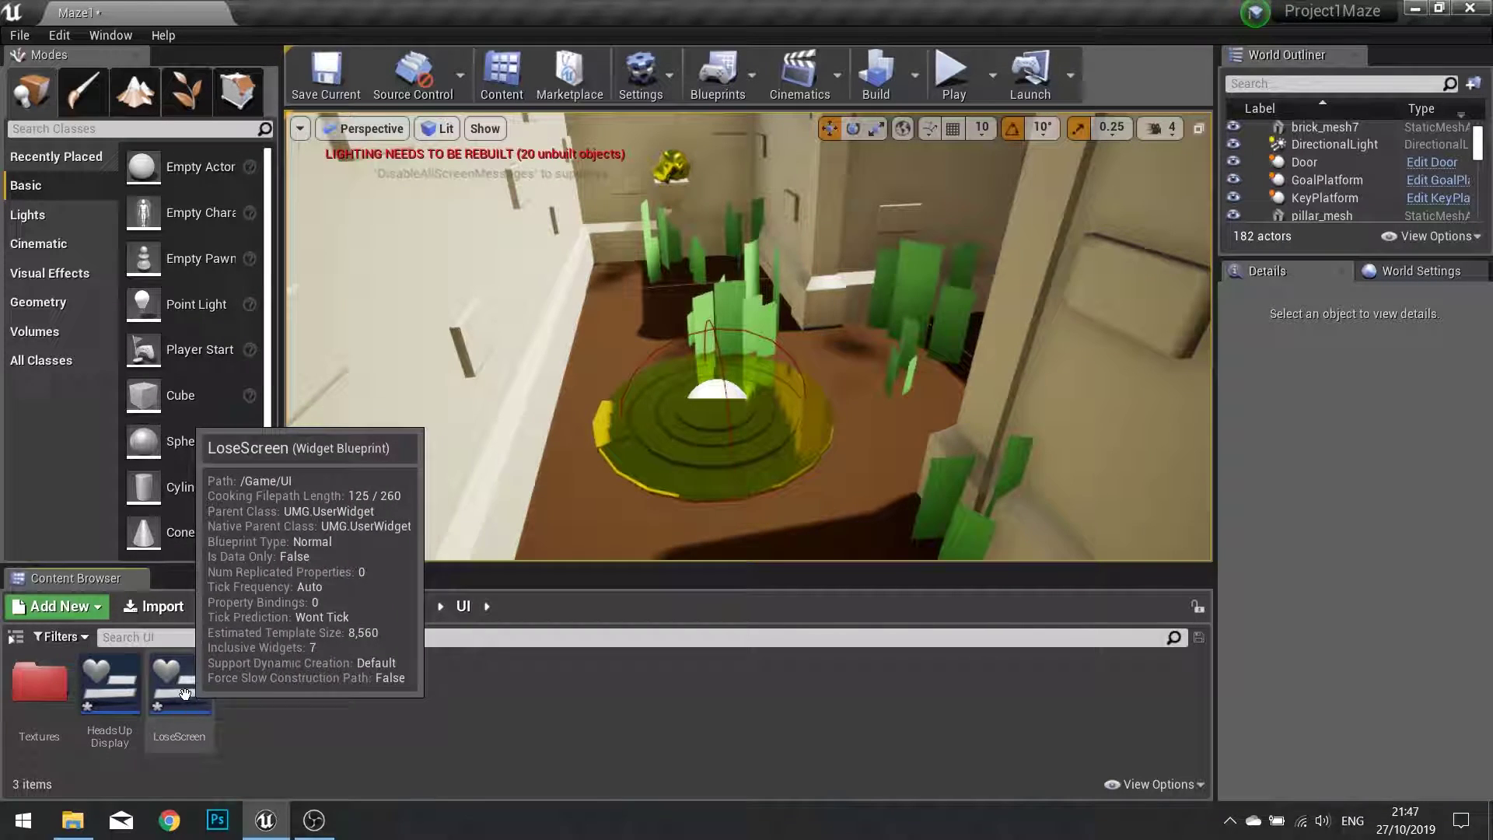
right_click(187, 688)
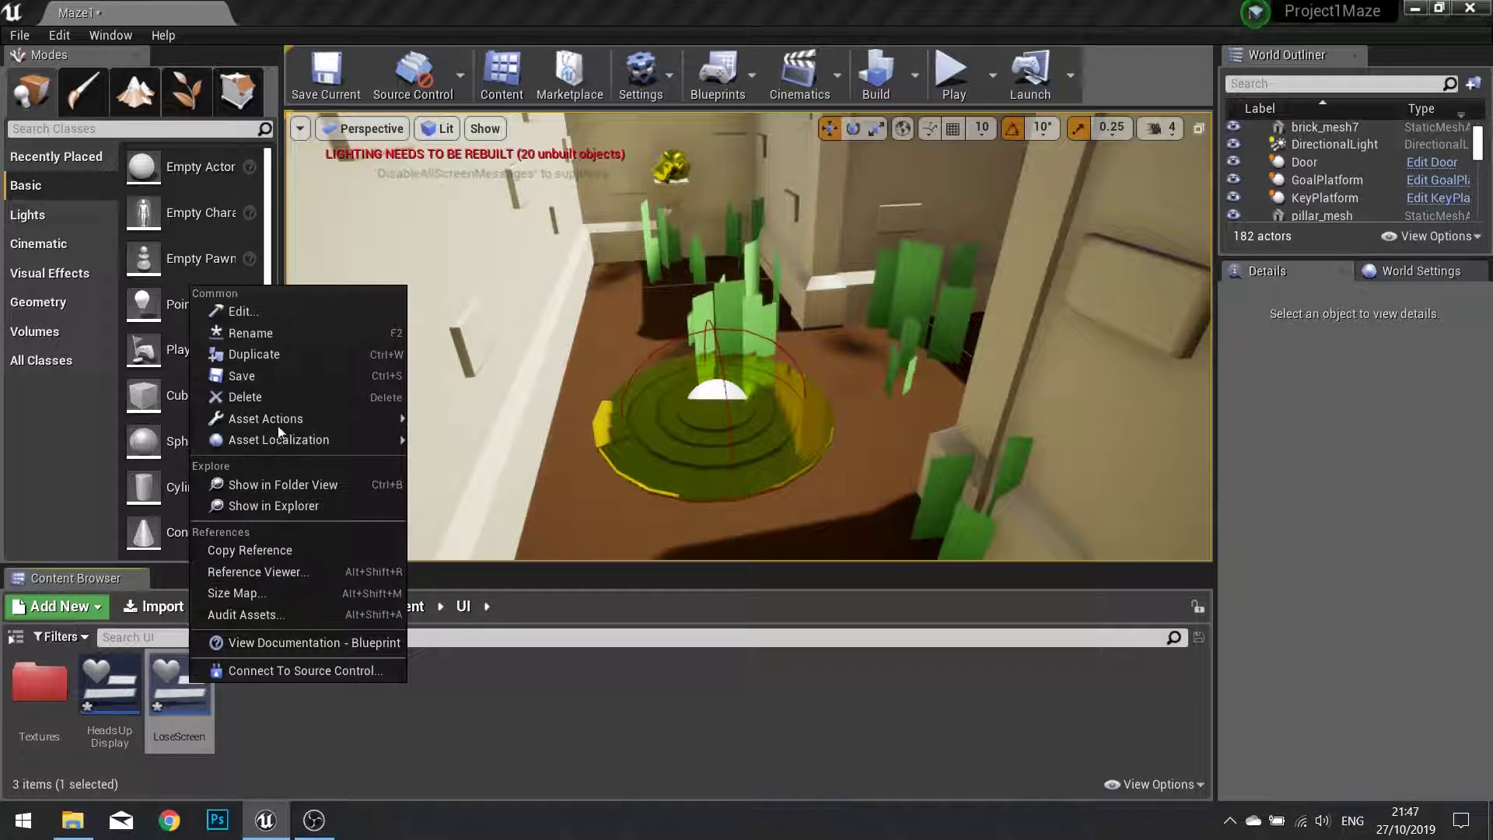
click(270, 355)
text(W)
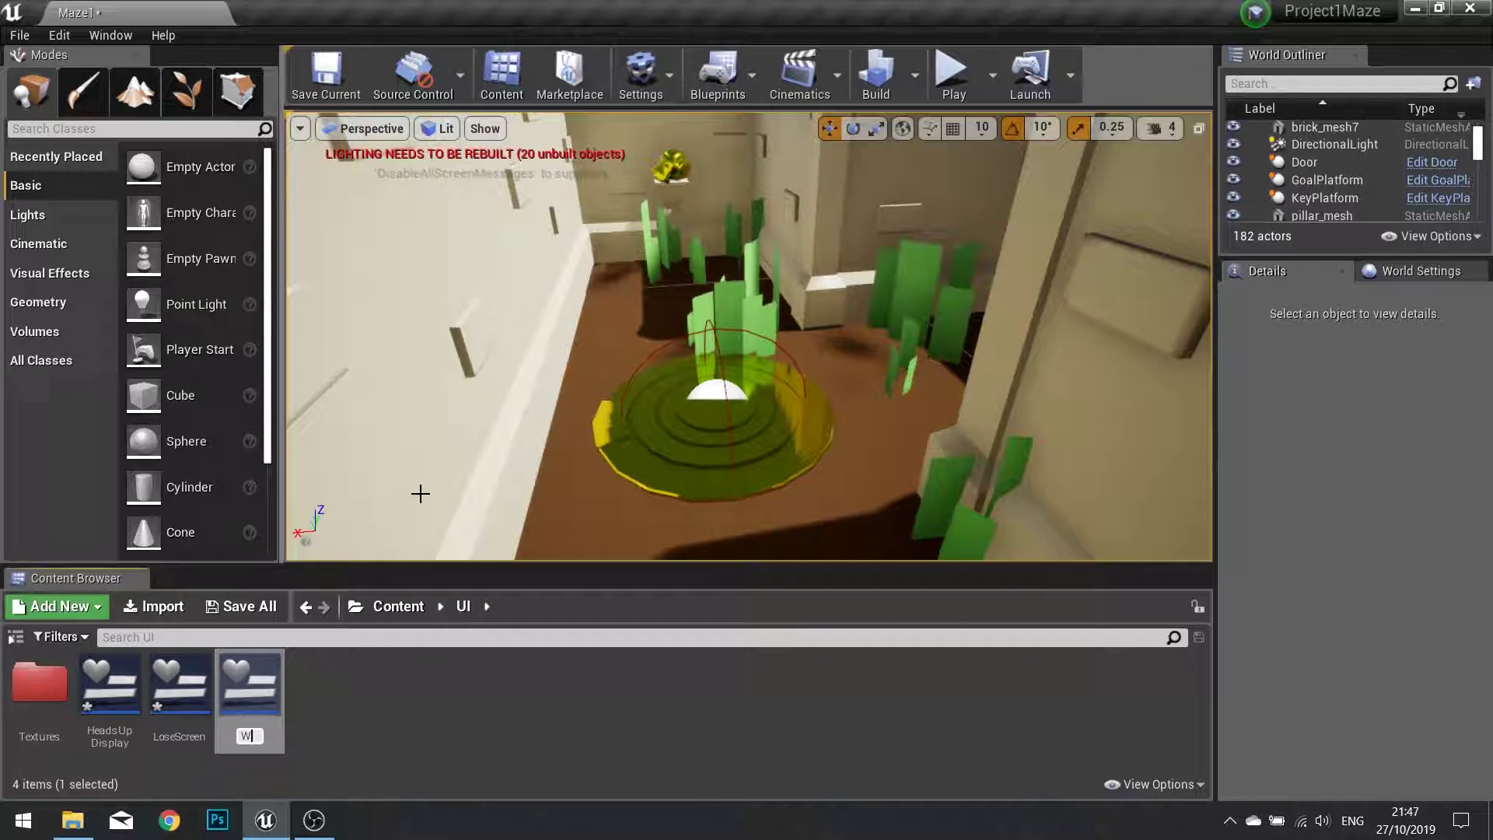
text(inScreen)
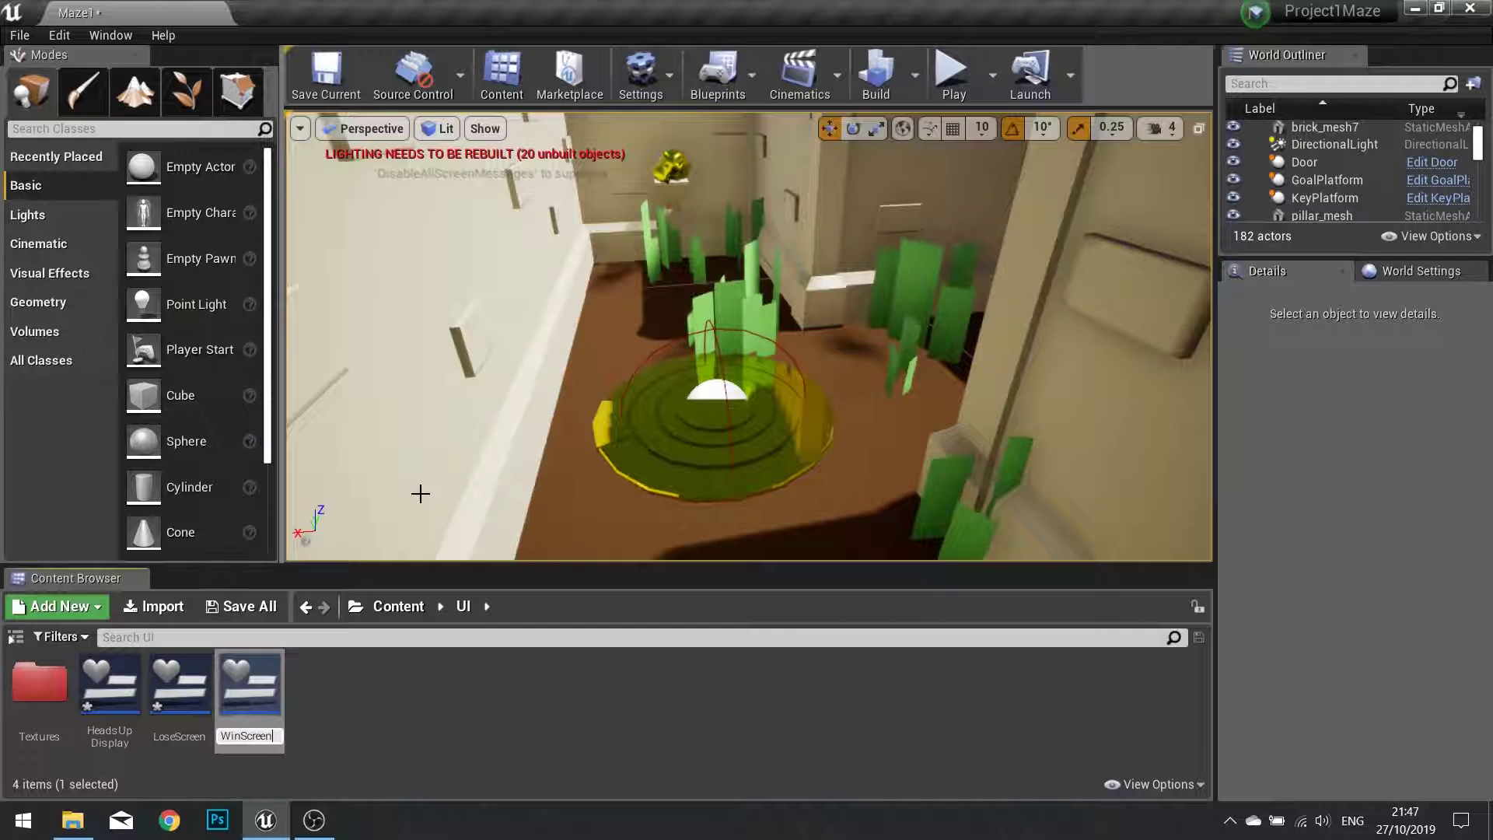
key(Return)
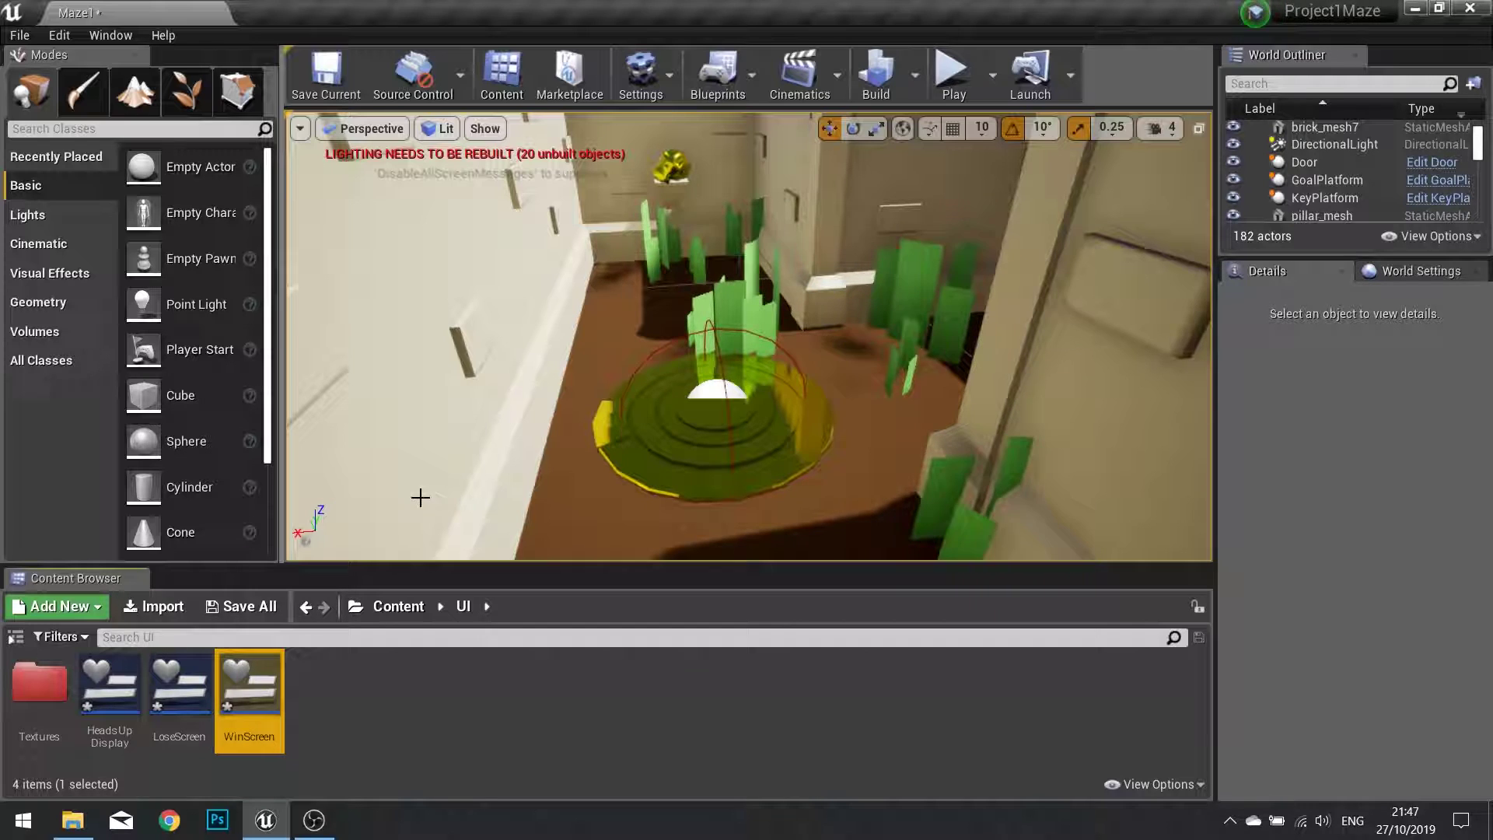
Open WinScreen and change its title text from 'You Have Lost!' to 'Congratulations!'.
double_click(249, 688)
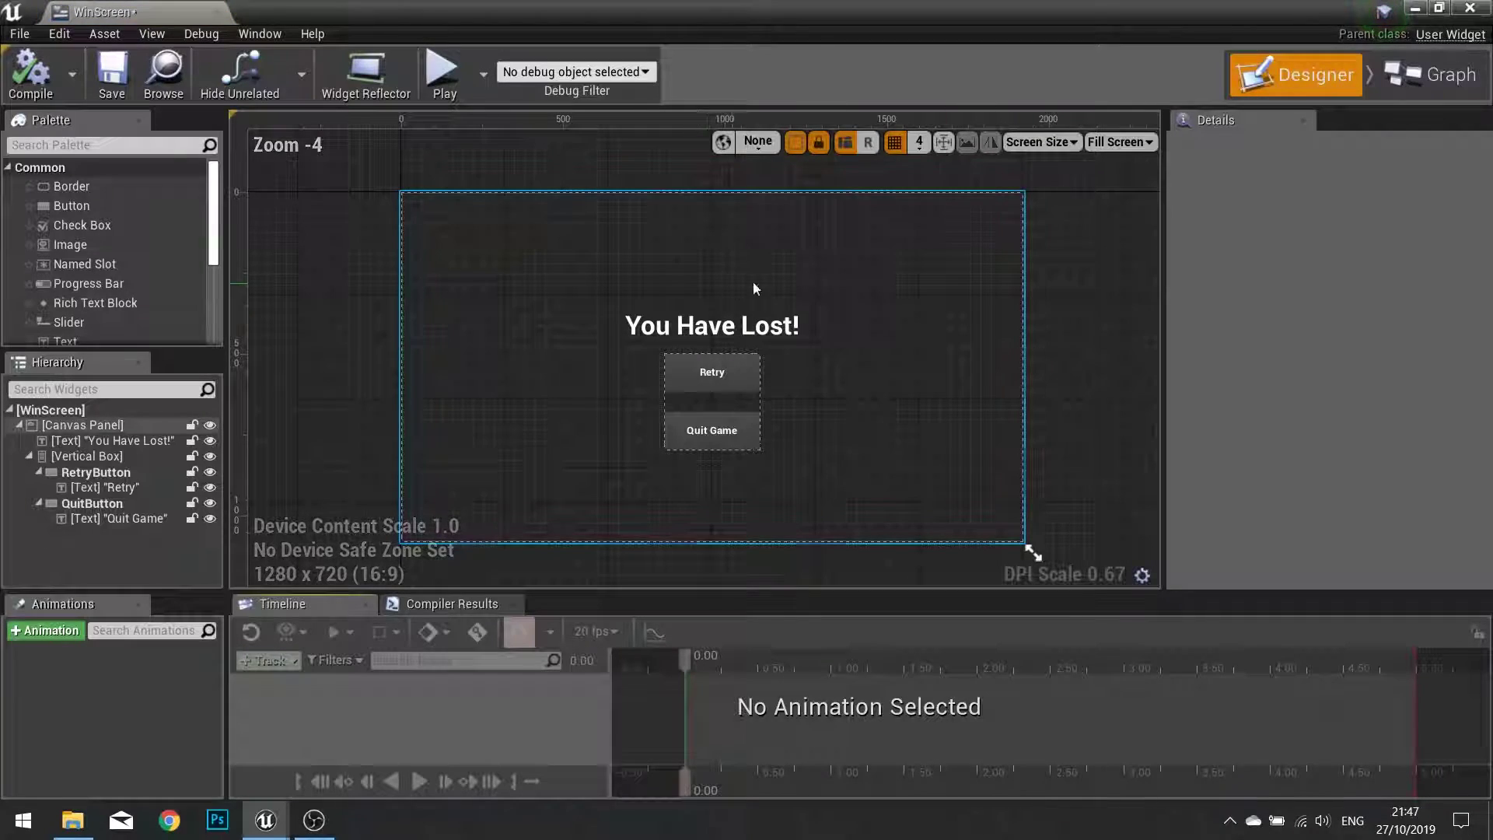
click(154, 441)
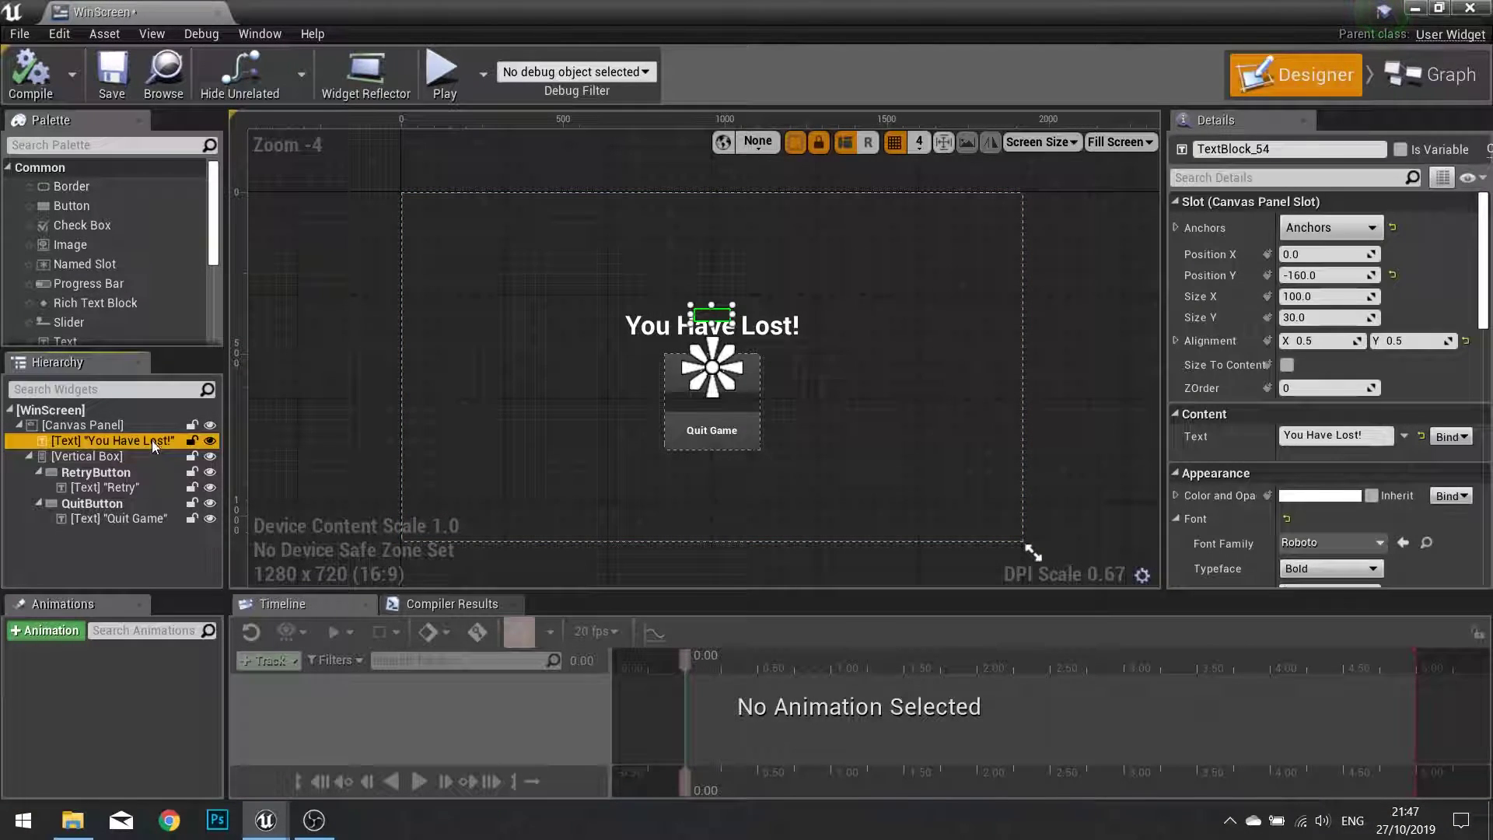
click(1360, 436)
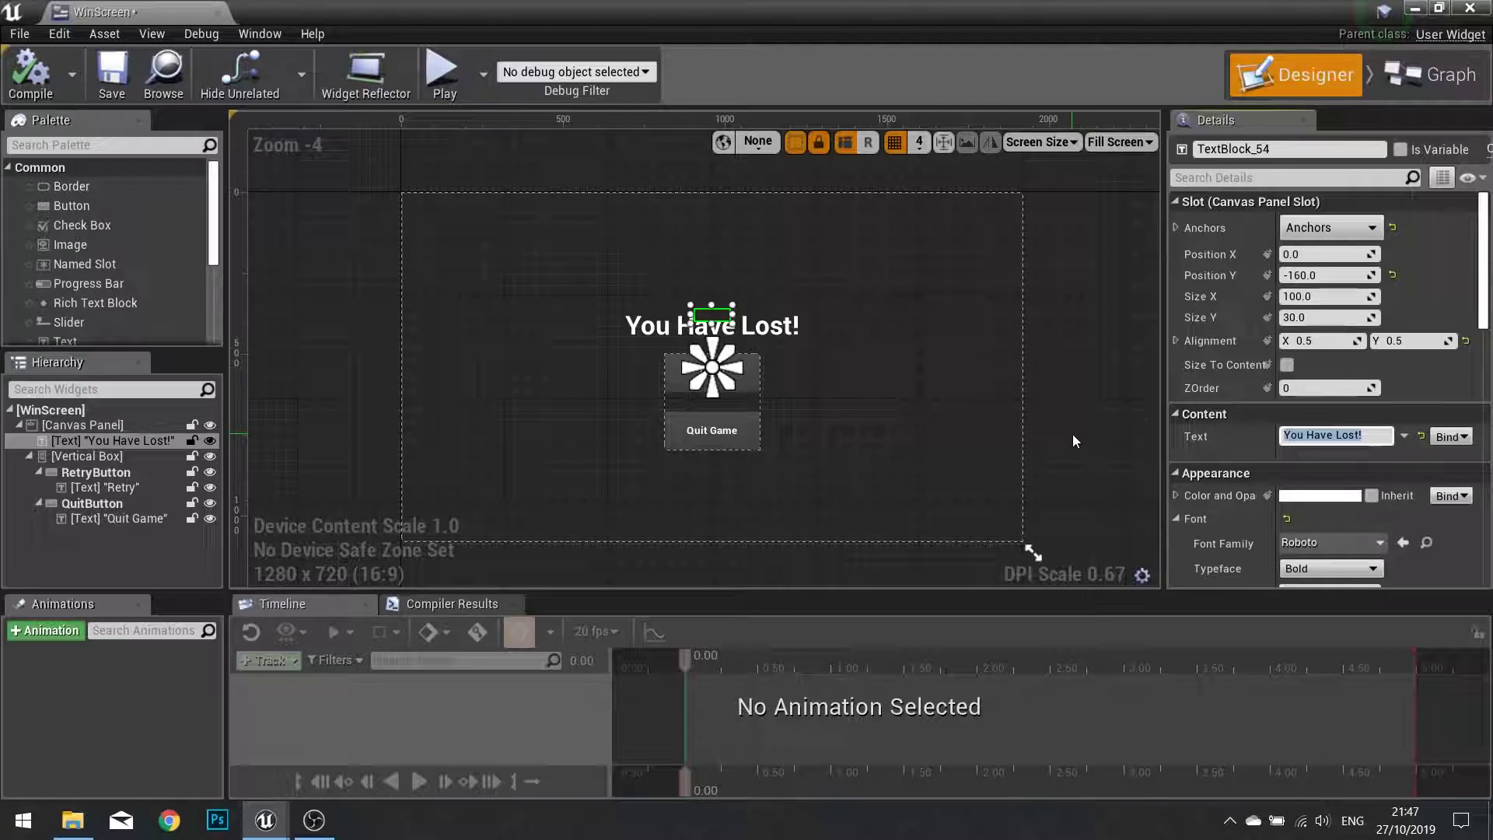
text(Congratulations!)
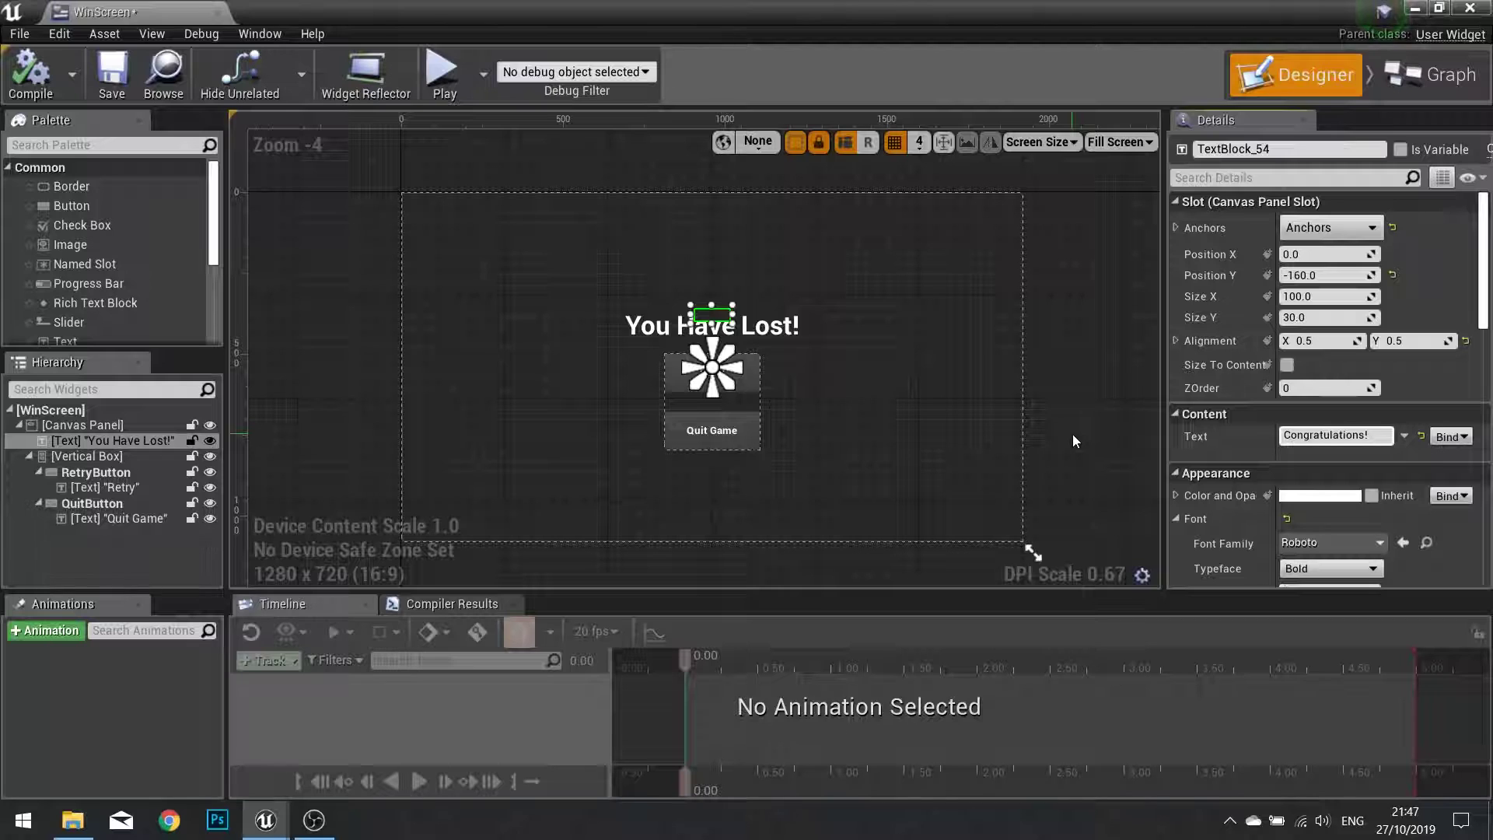
key(Return)
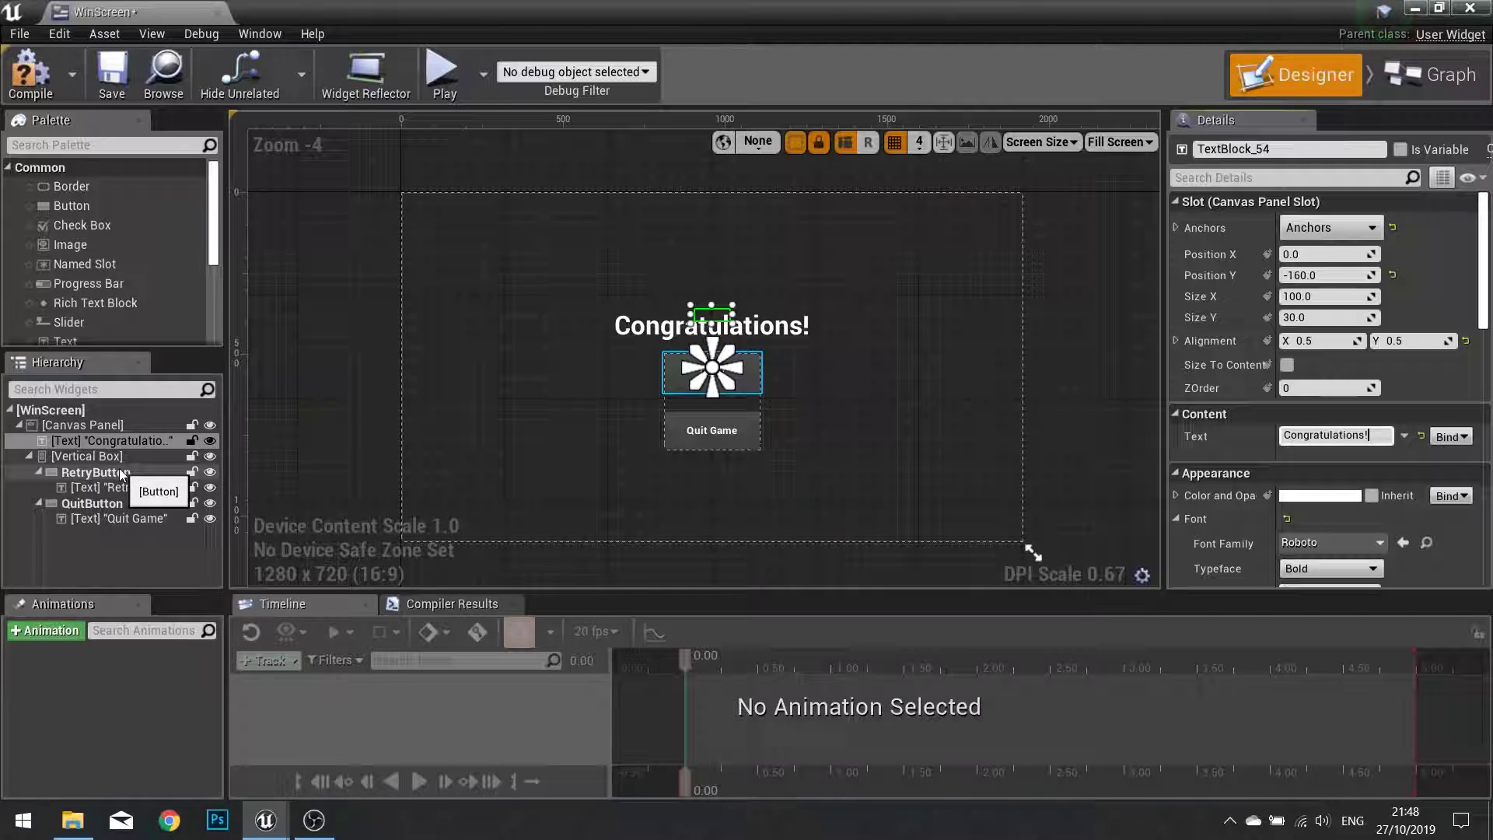
Rename the RetryButton widget to NextButton.
click(96, 472)
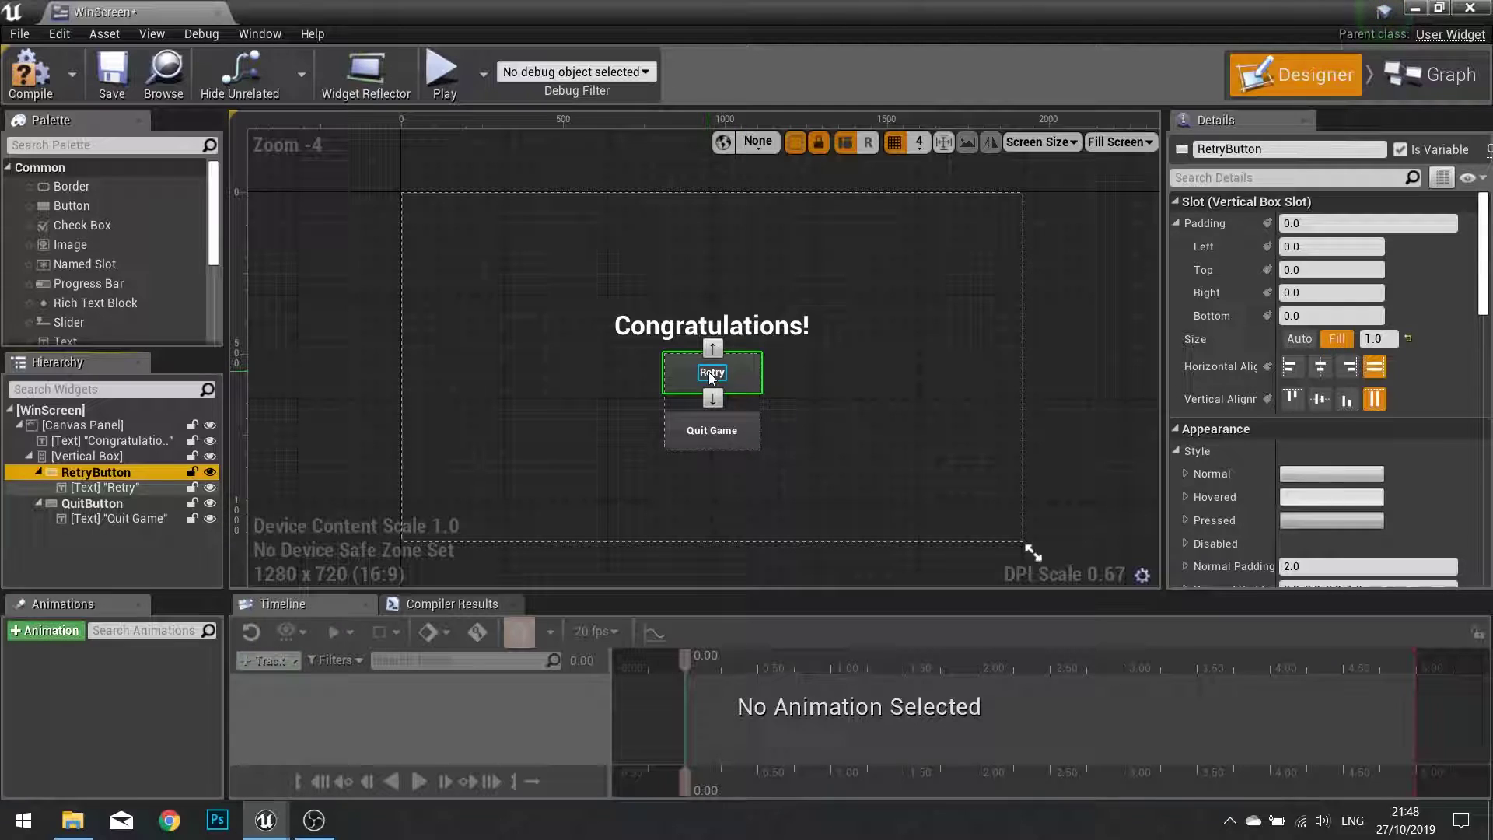
click(1225, 149)
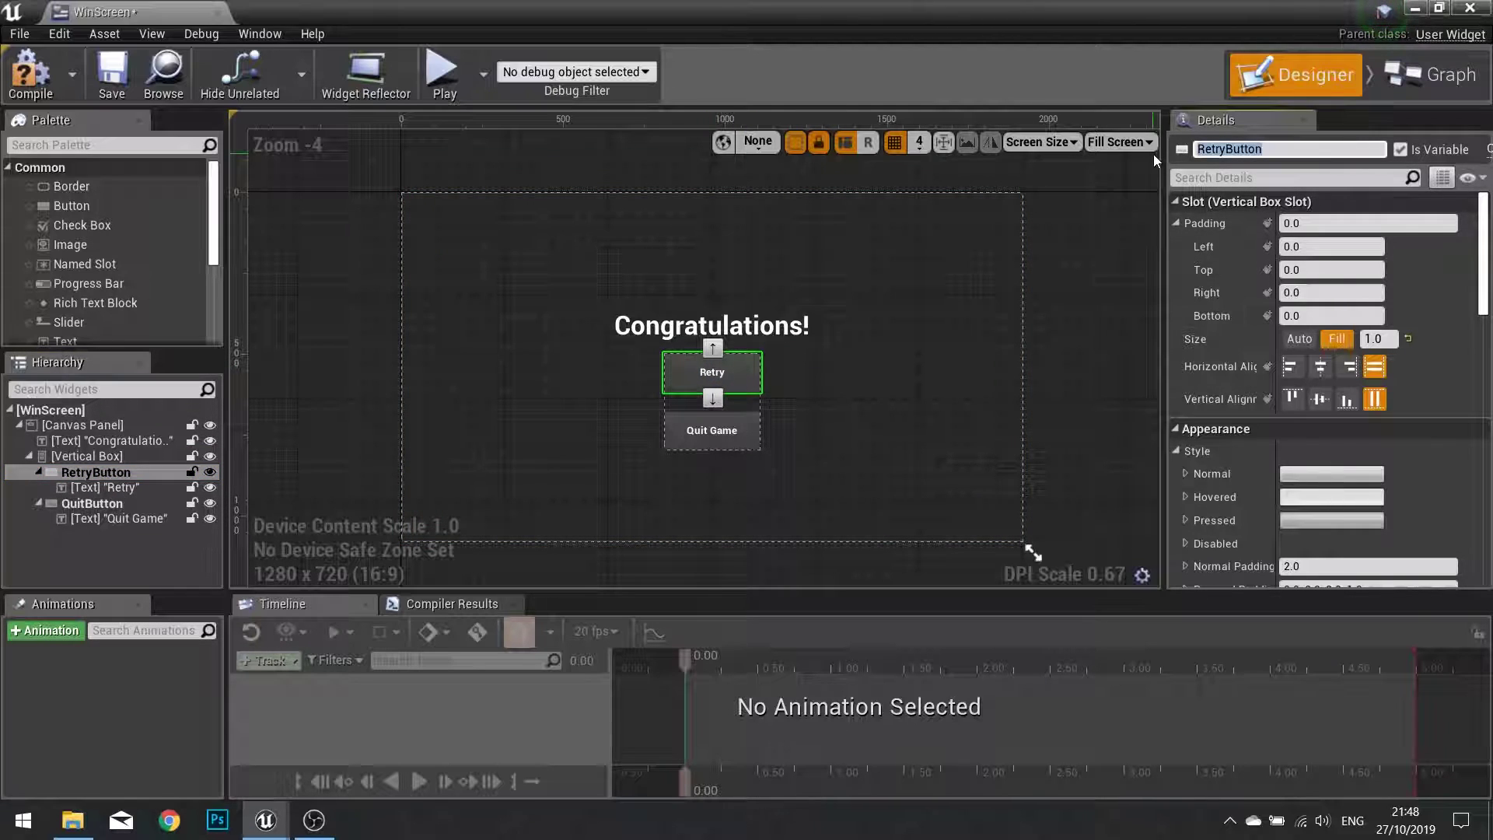
text(N)
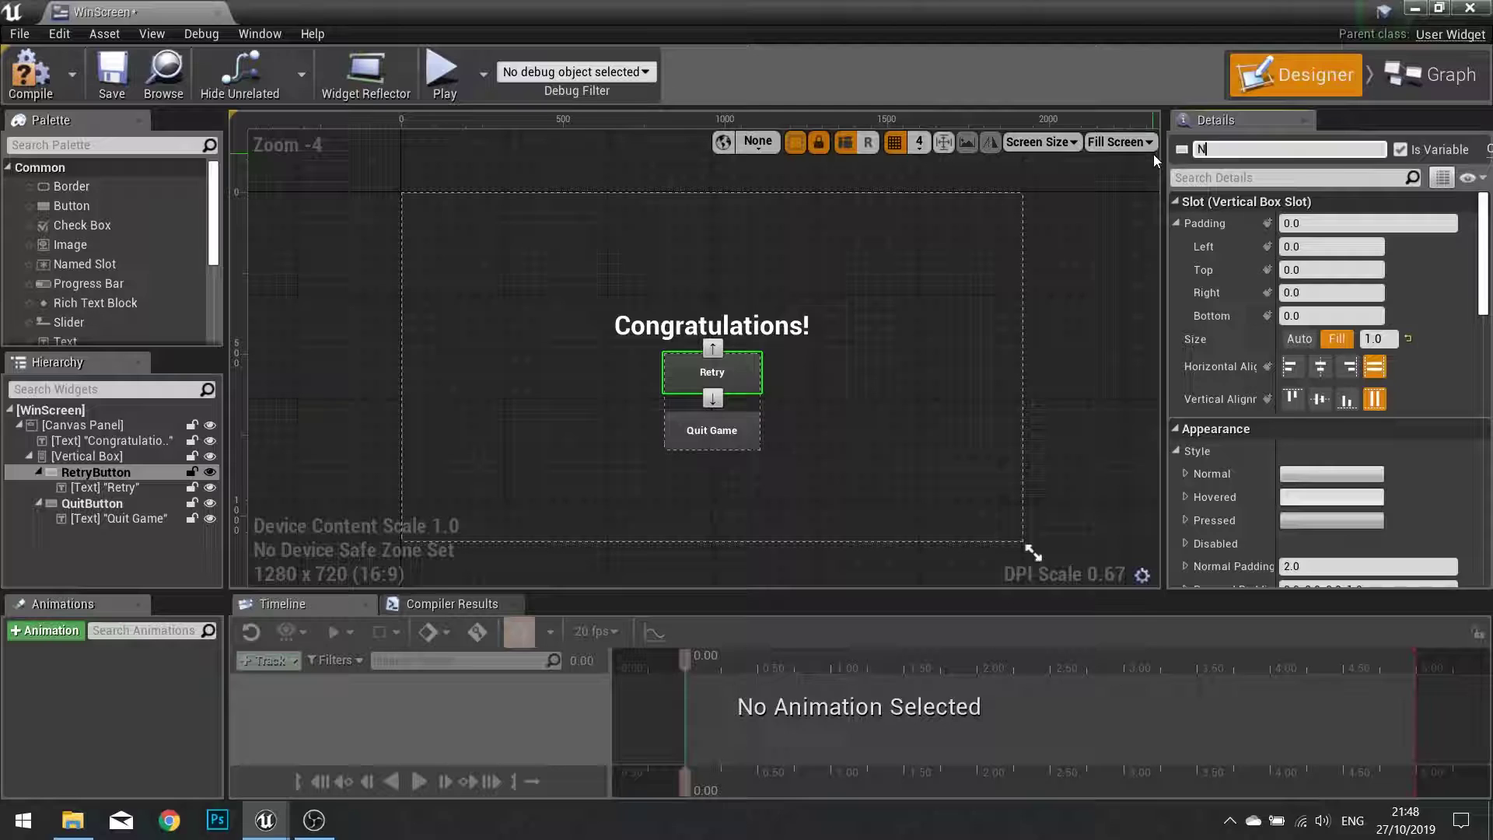
text(extButton)
key(Return)
Change that button's label text from Retry to 'Next Level'.
click(109, 484)
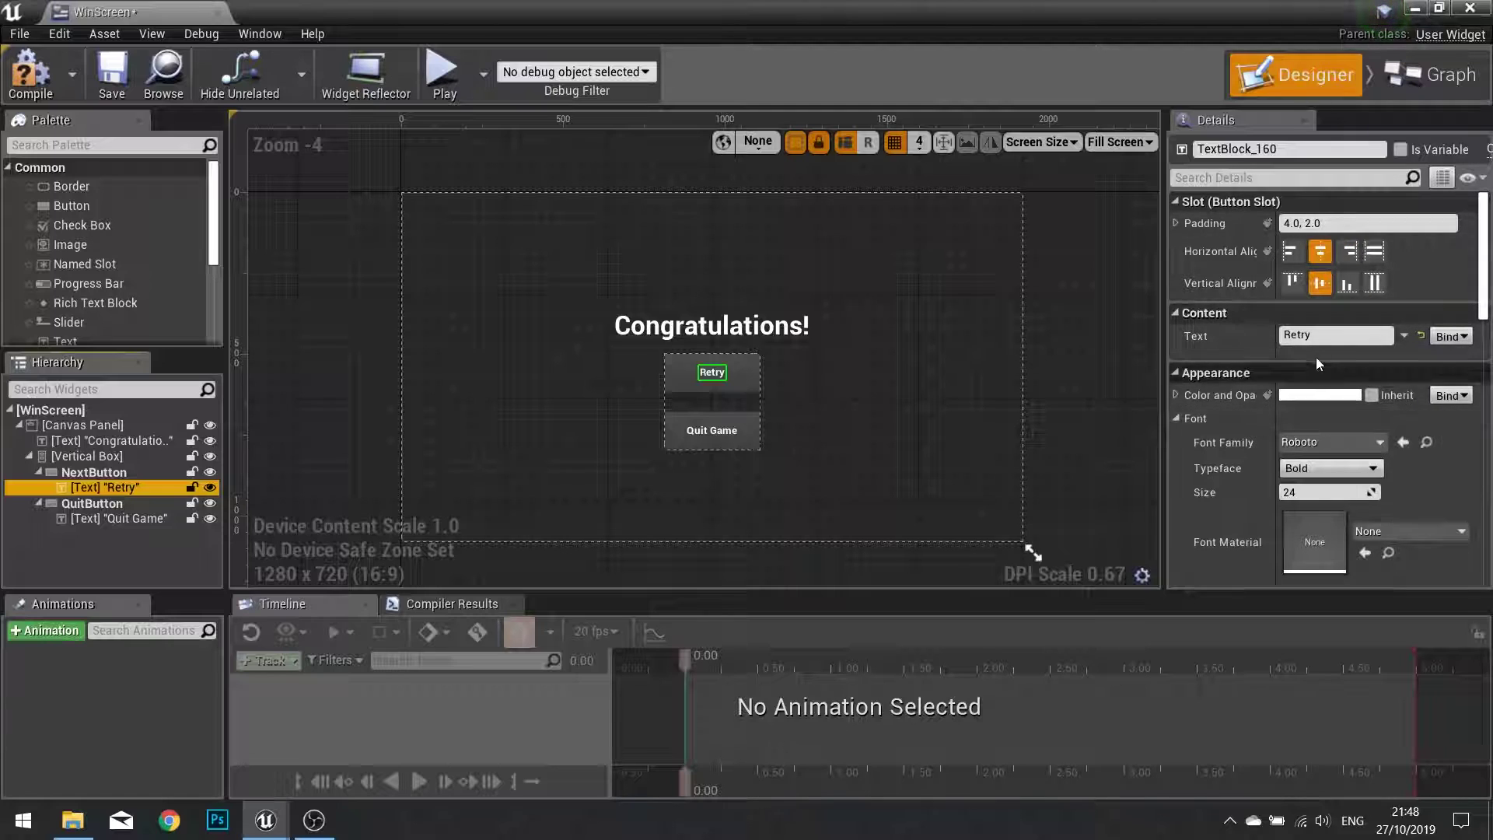
click(1323, 336)
text(Next Level)
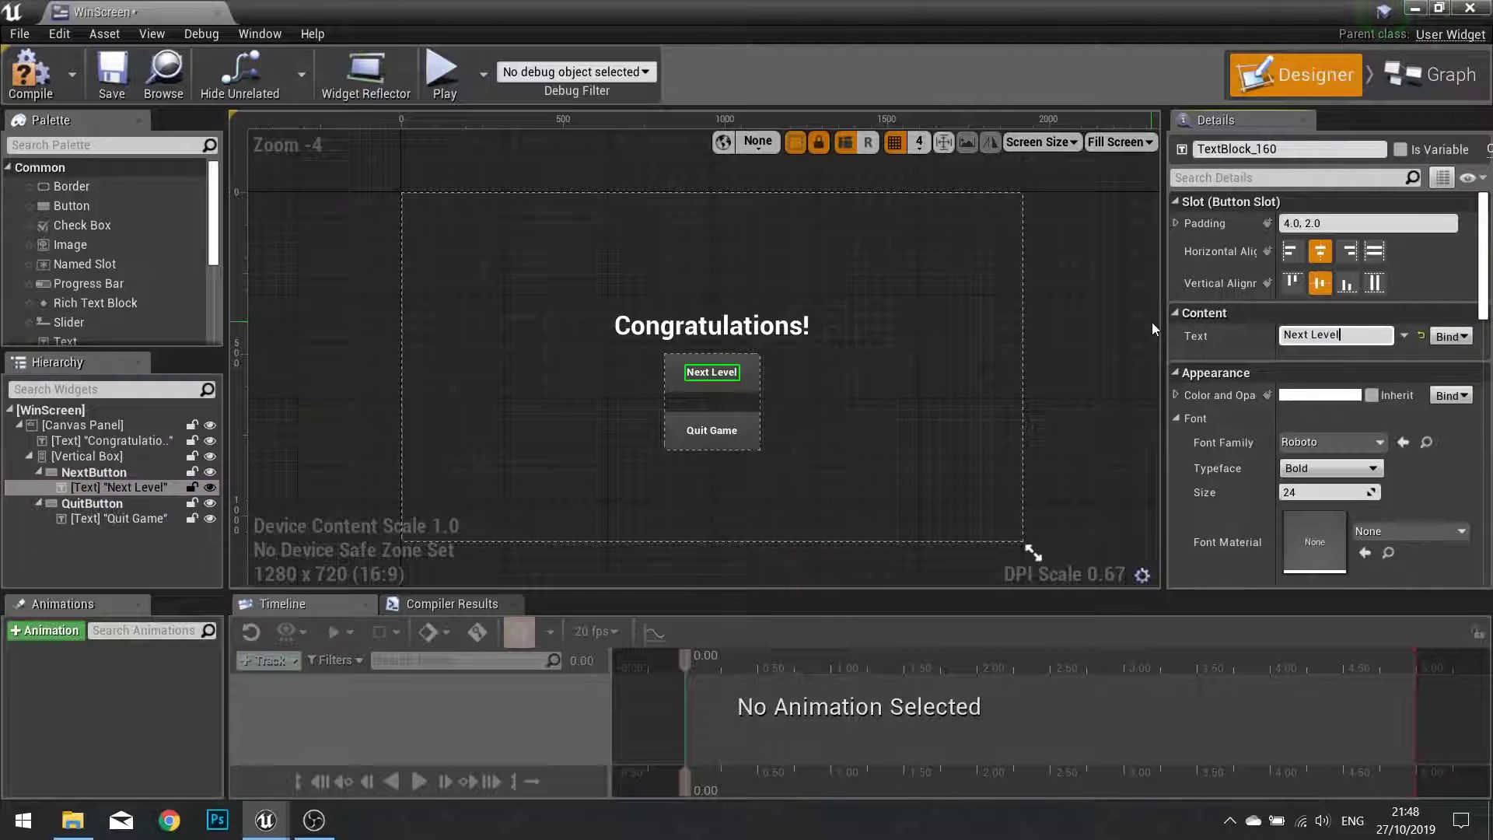
Rename the Quit Game button widget to ReturnButton.
click(101, 511)
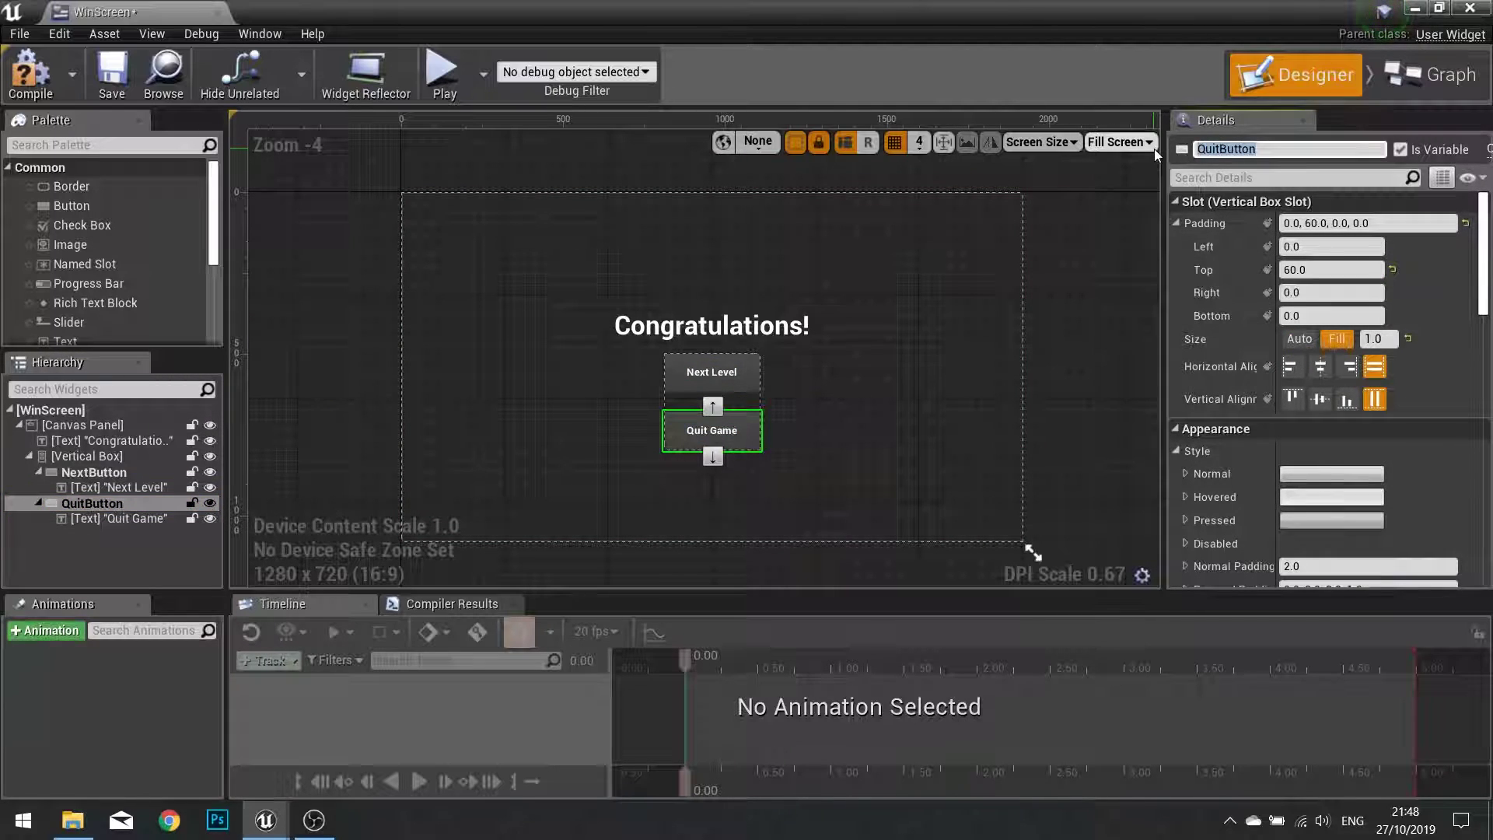
text(R)
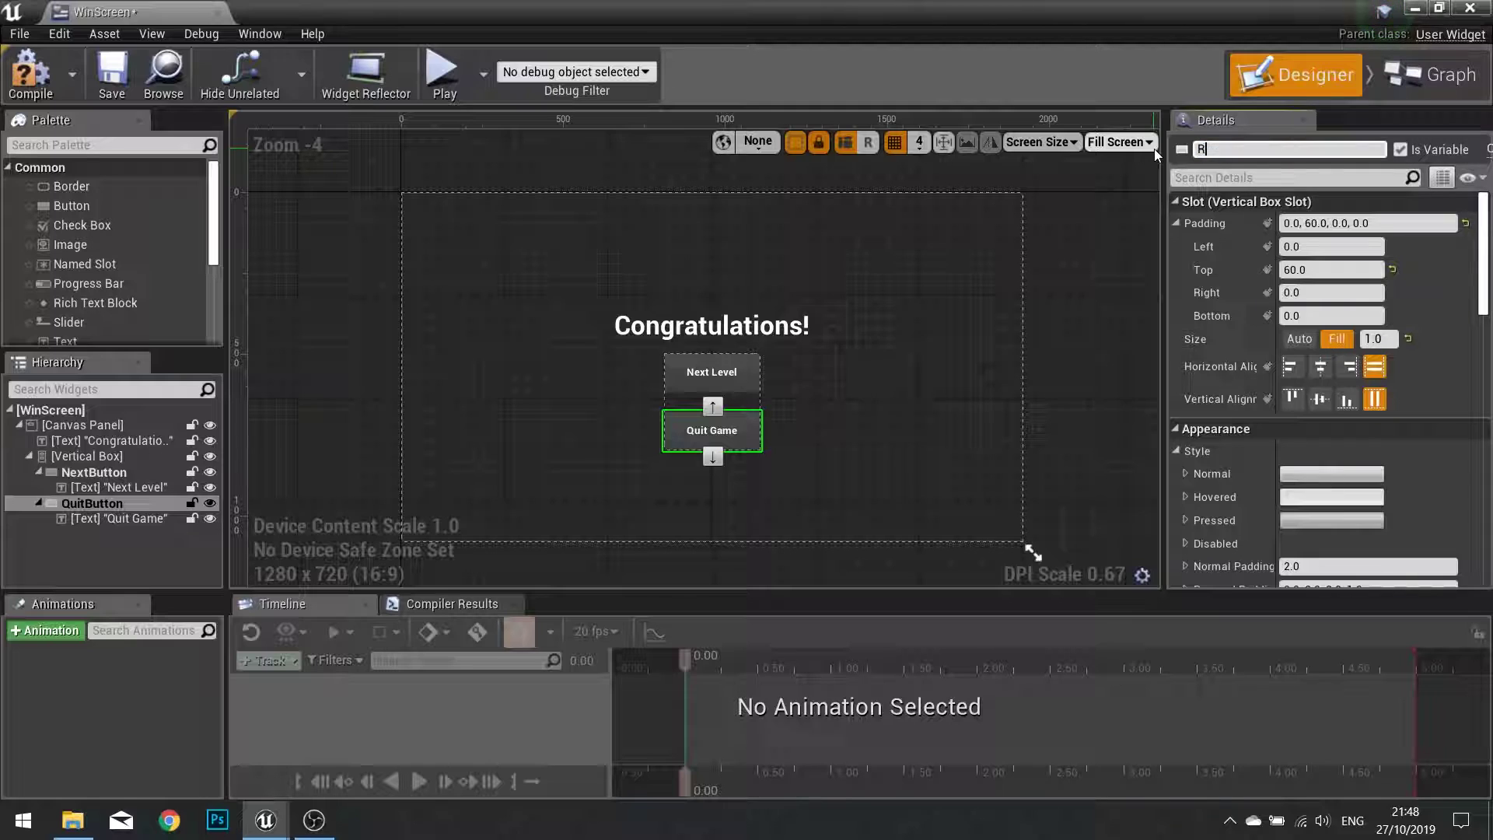
text(eturnButton)
key(Return)
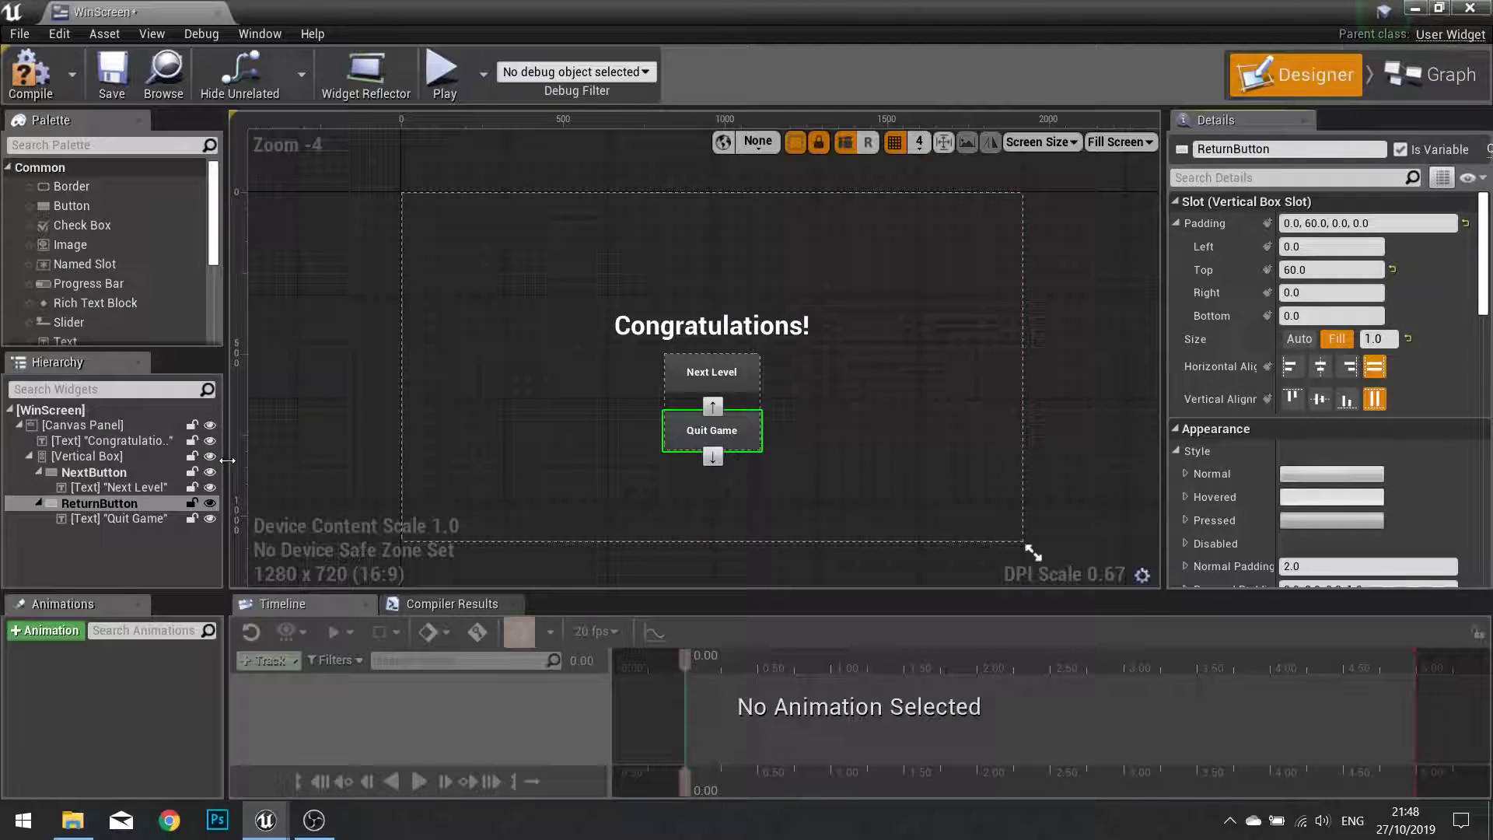
Replace the button's 'Quit Game' label with 'Return to Main Menu'.
click(116, 518)
click(1322, 336)
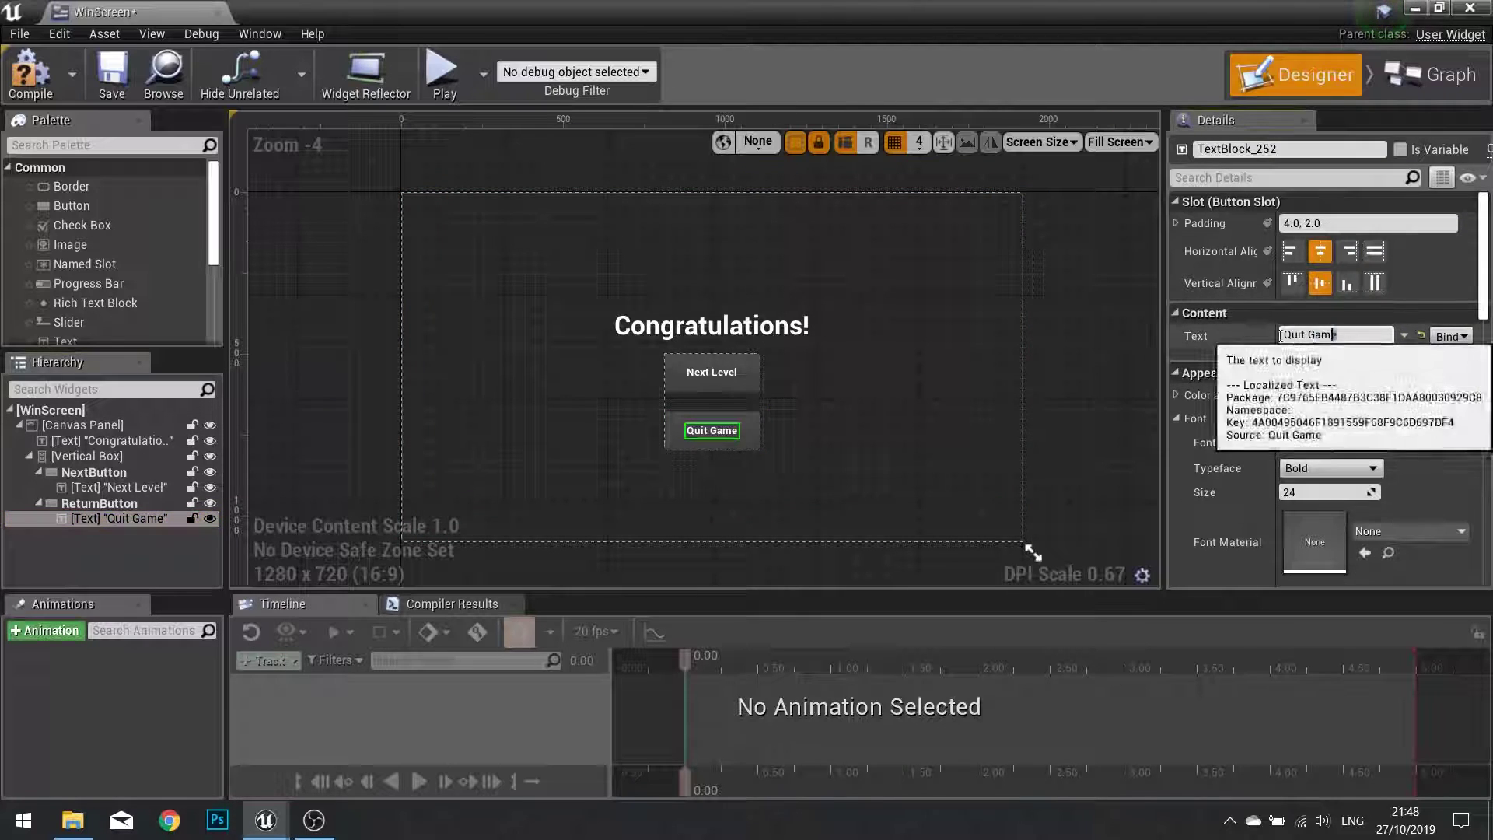
key(BackSpace)
text(Re)
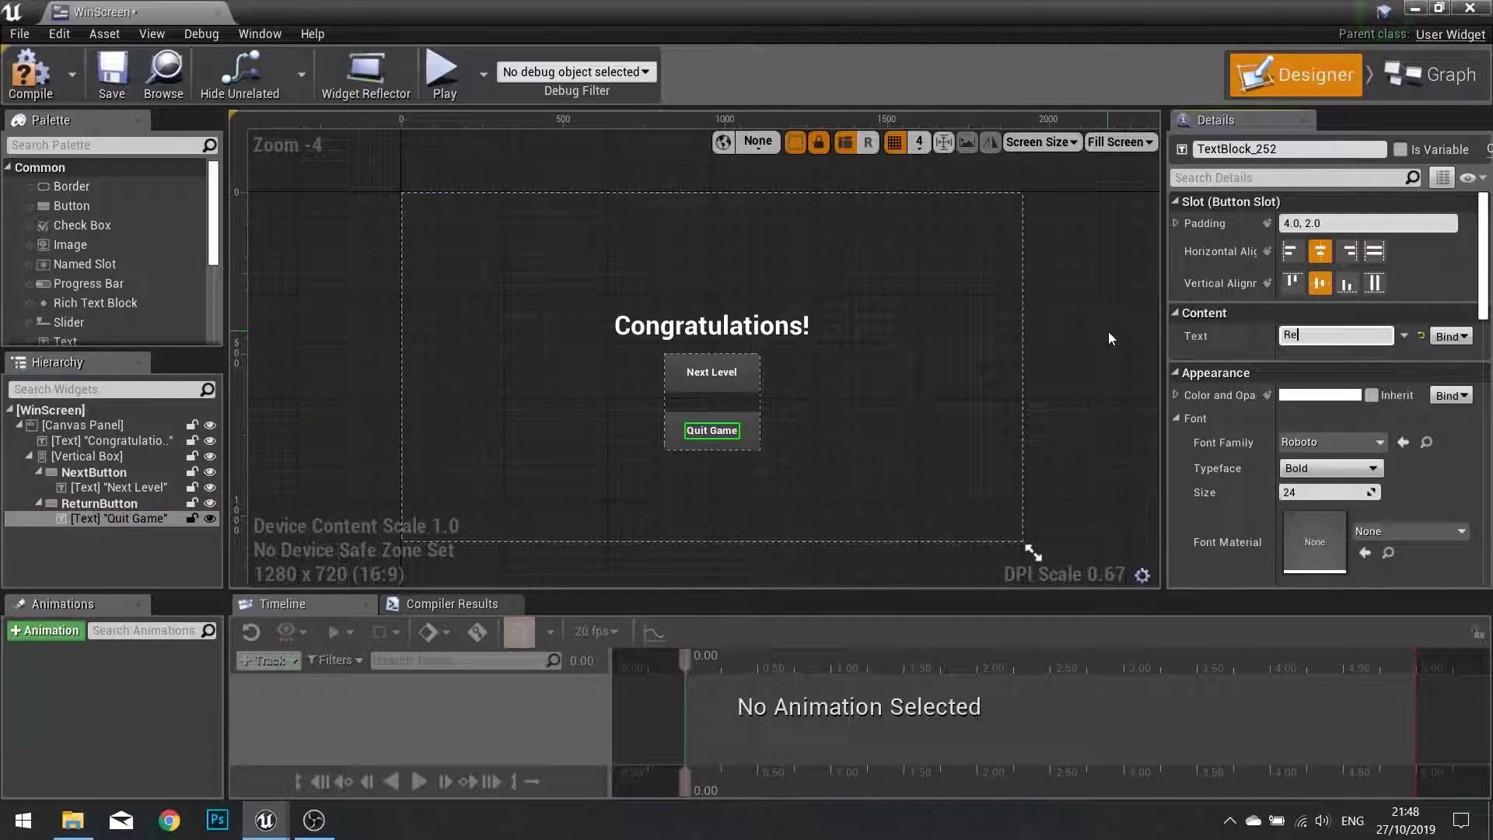
text(turn to Main Menu)
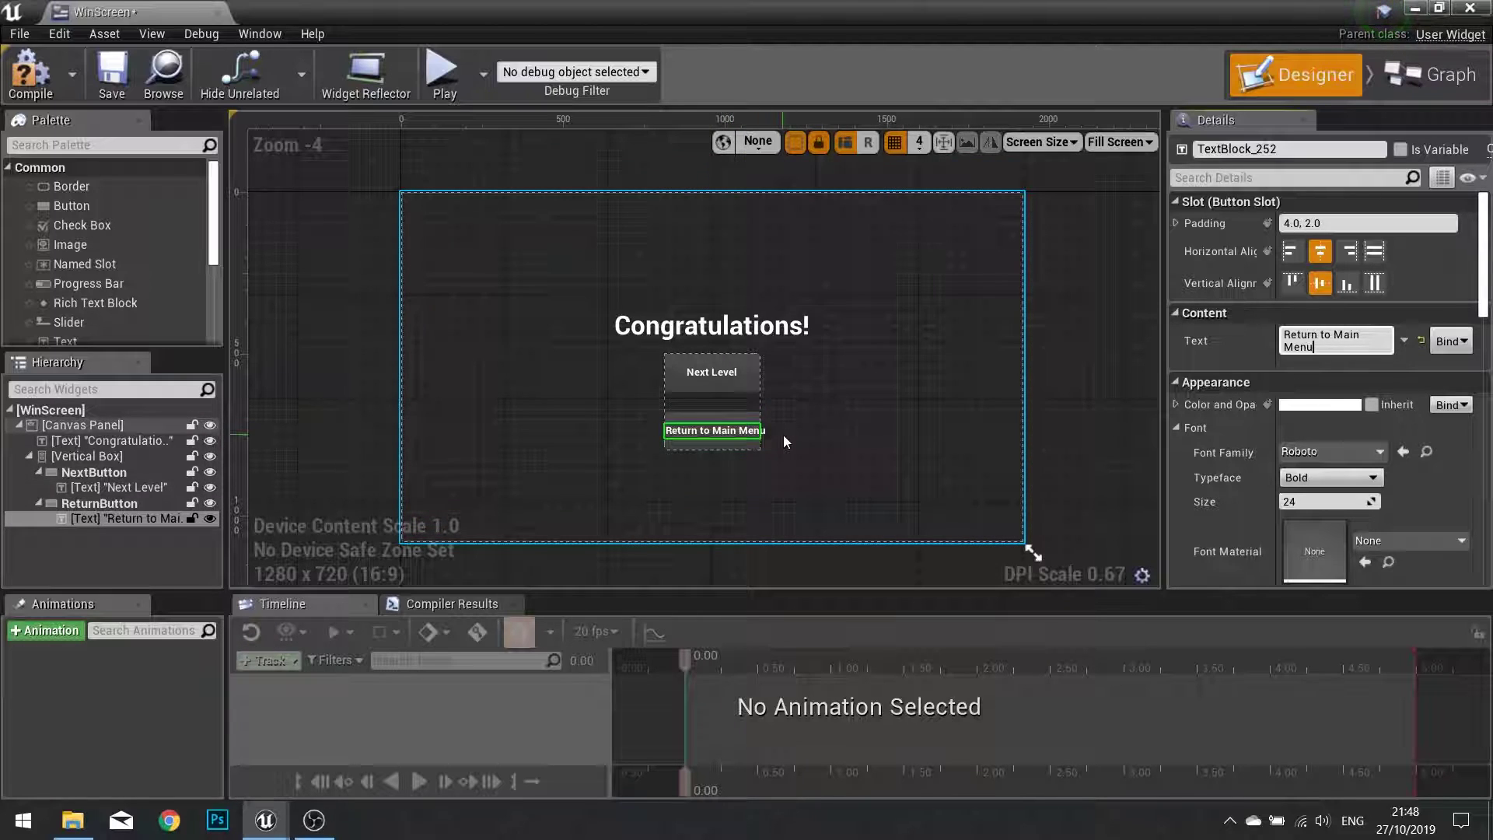
Turn on Auto Wrap Text and Align Text Center for the label, then compile WinScreen.
scroll(1239, 320, down, 10)
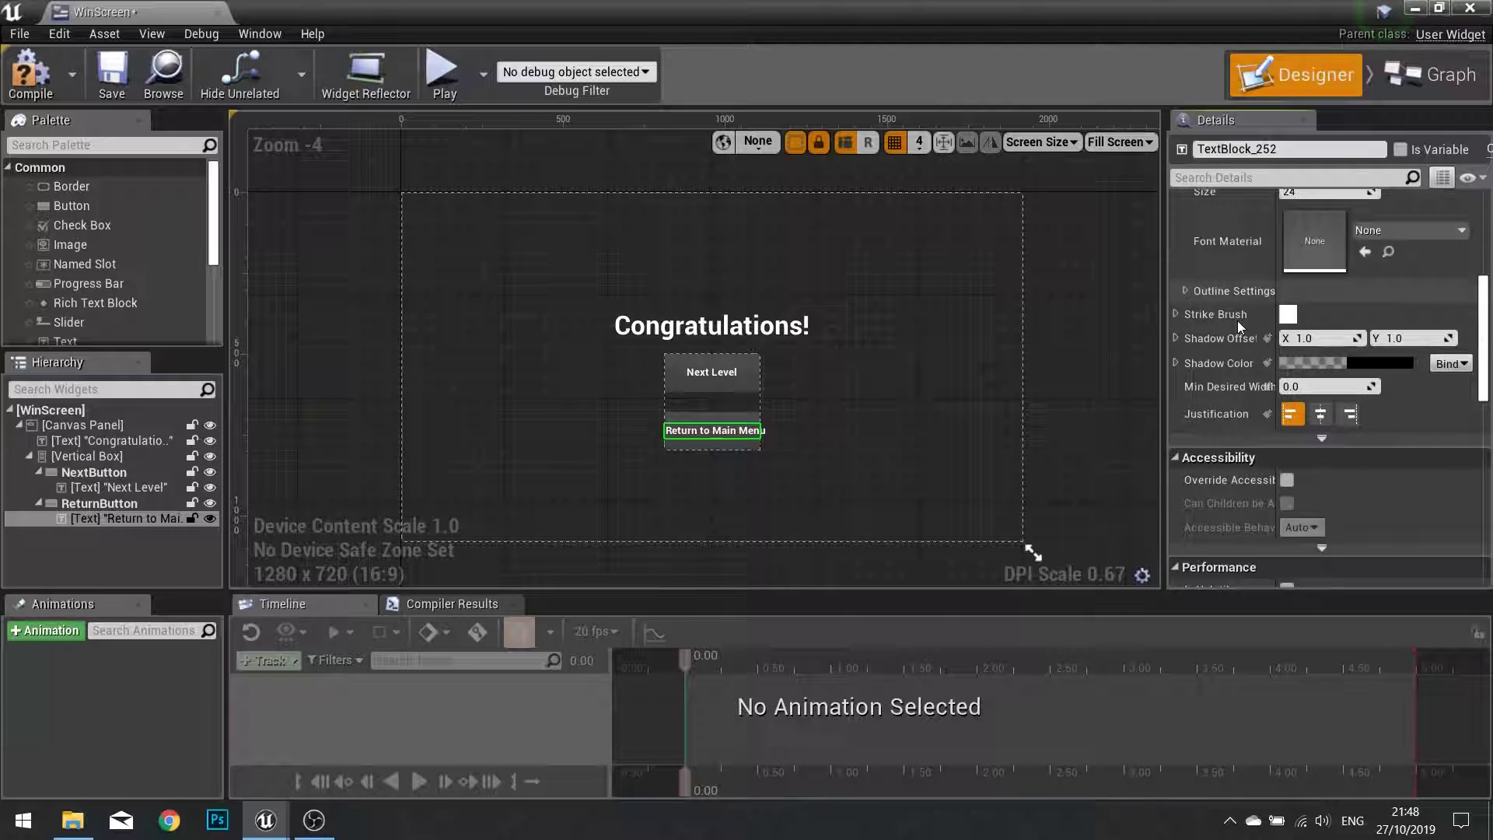
scroll(1239, 315, down, 5)
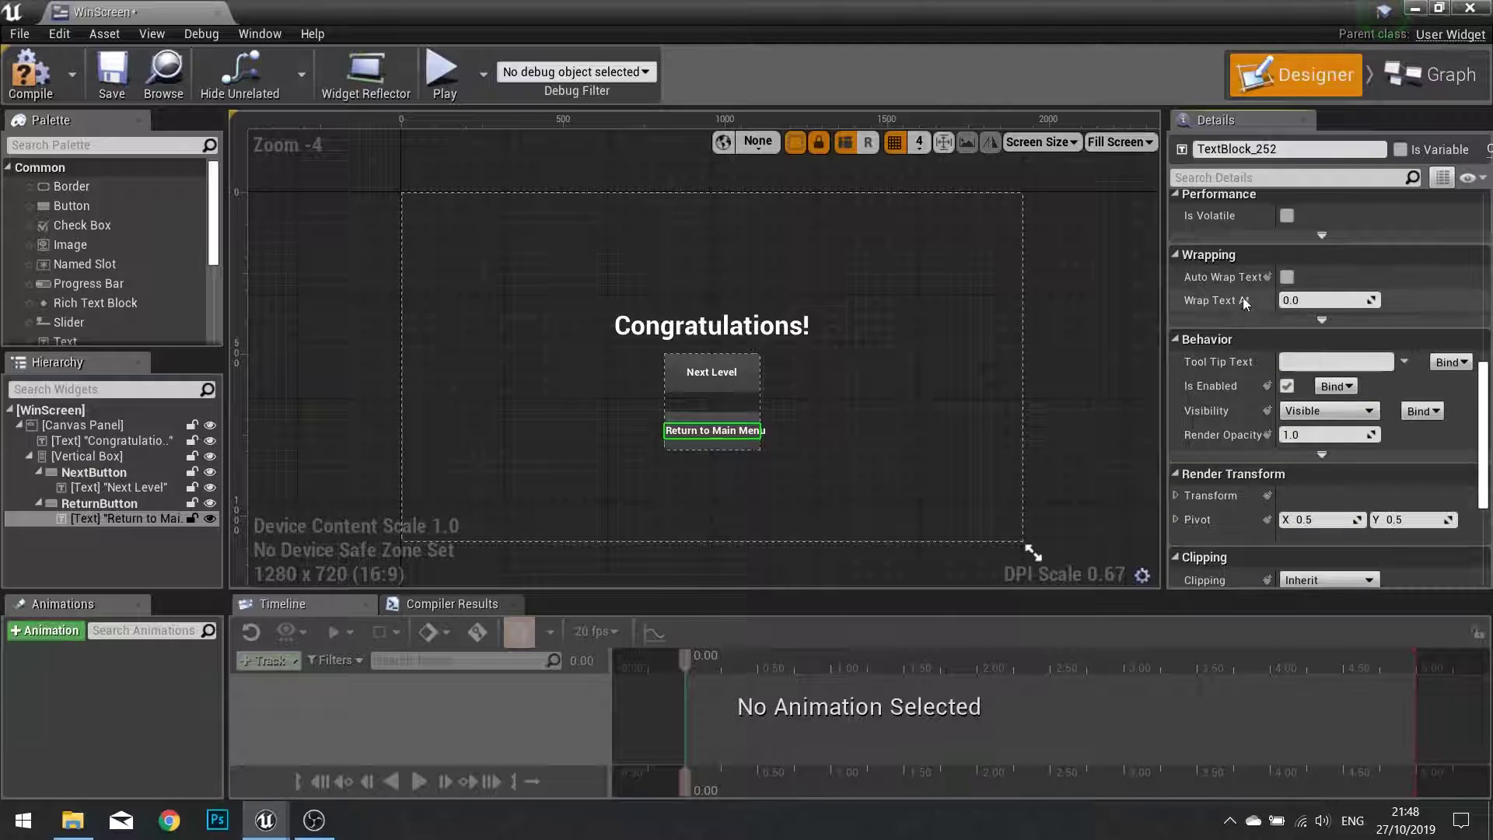
click(1288, 277)
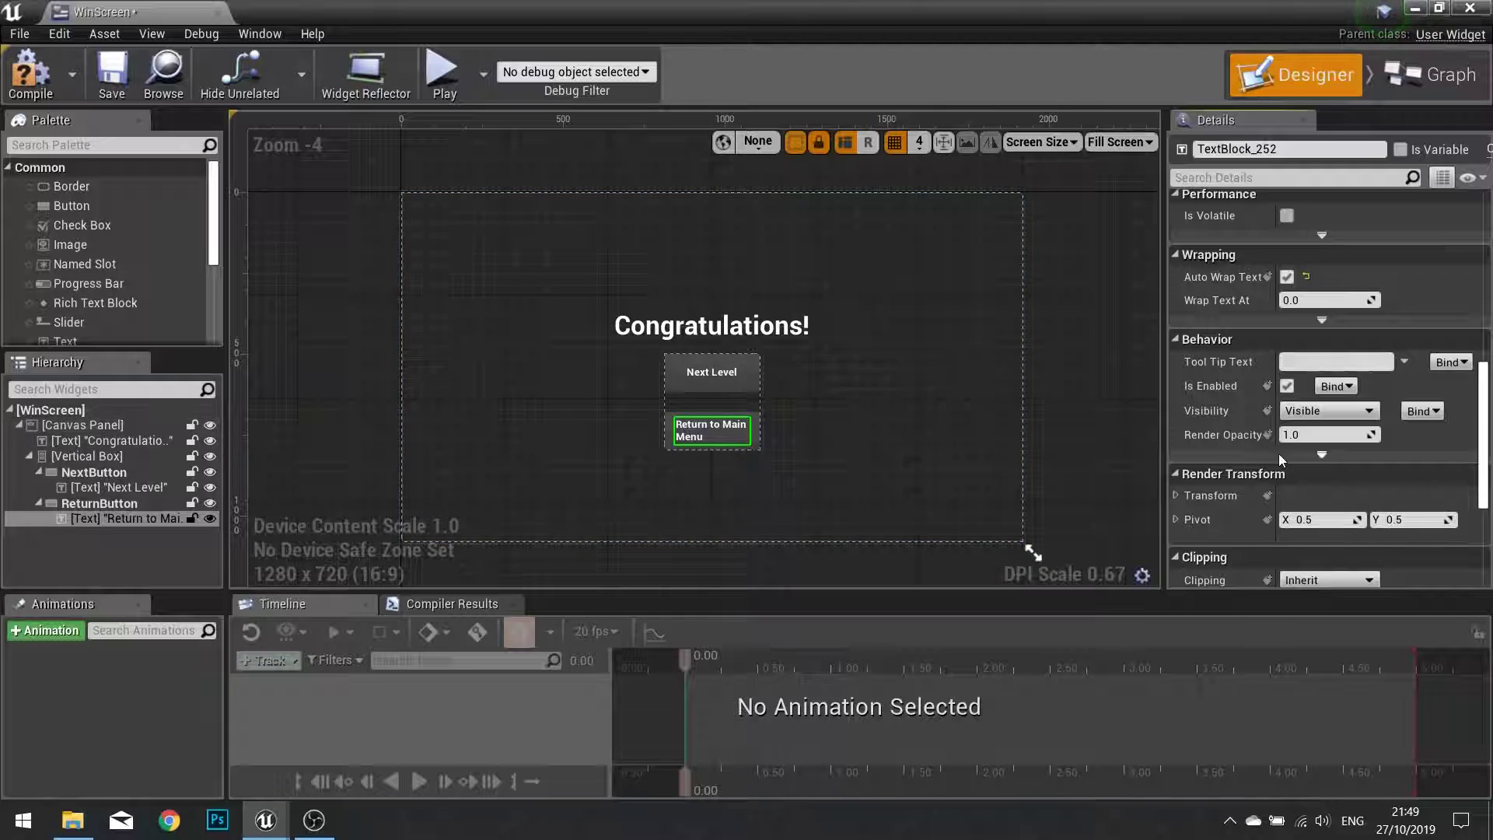
scroll(1273, 439, up, 10)
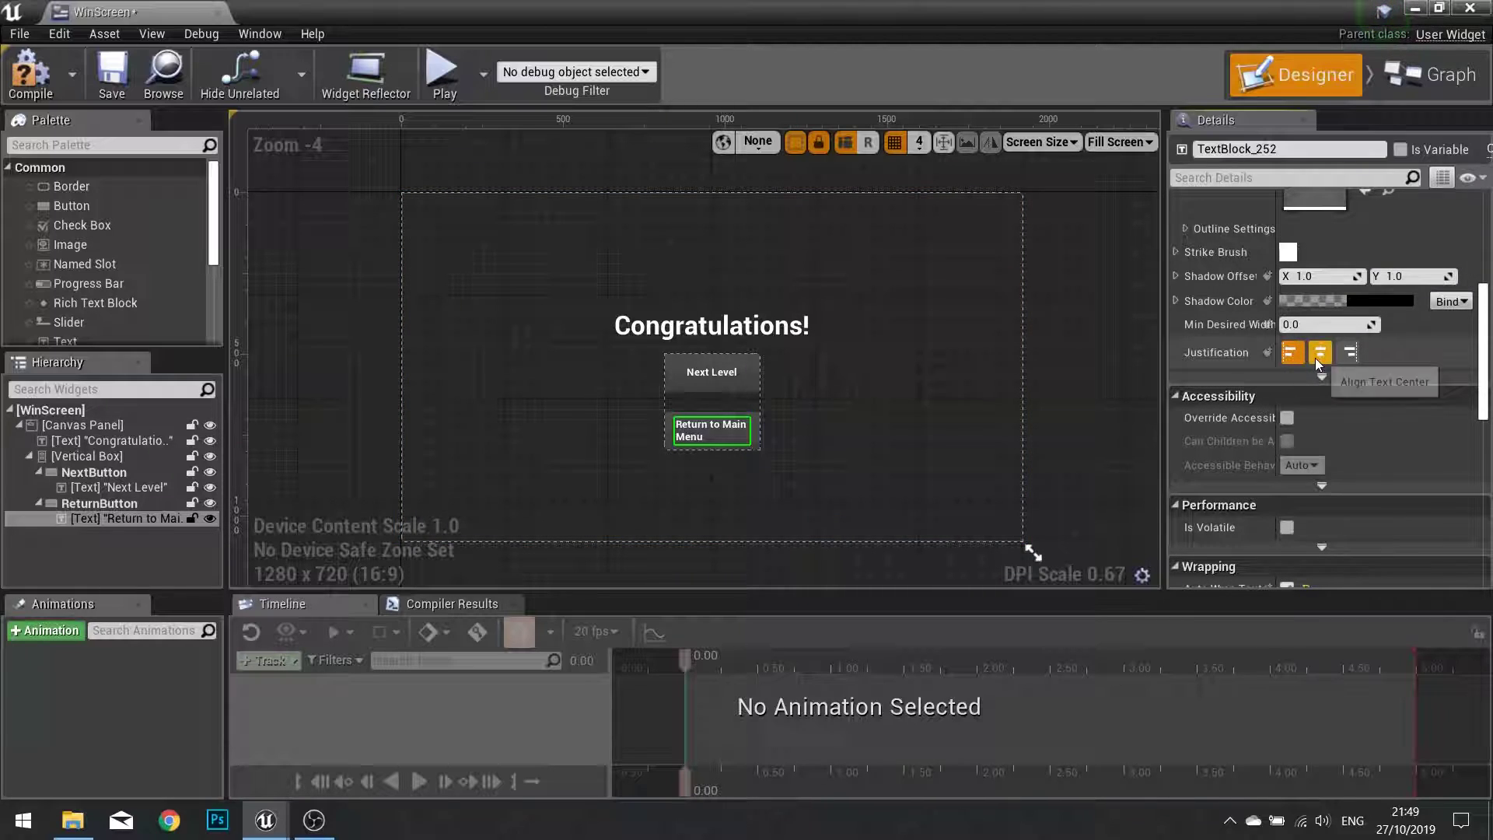
click(1314, 358)
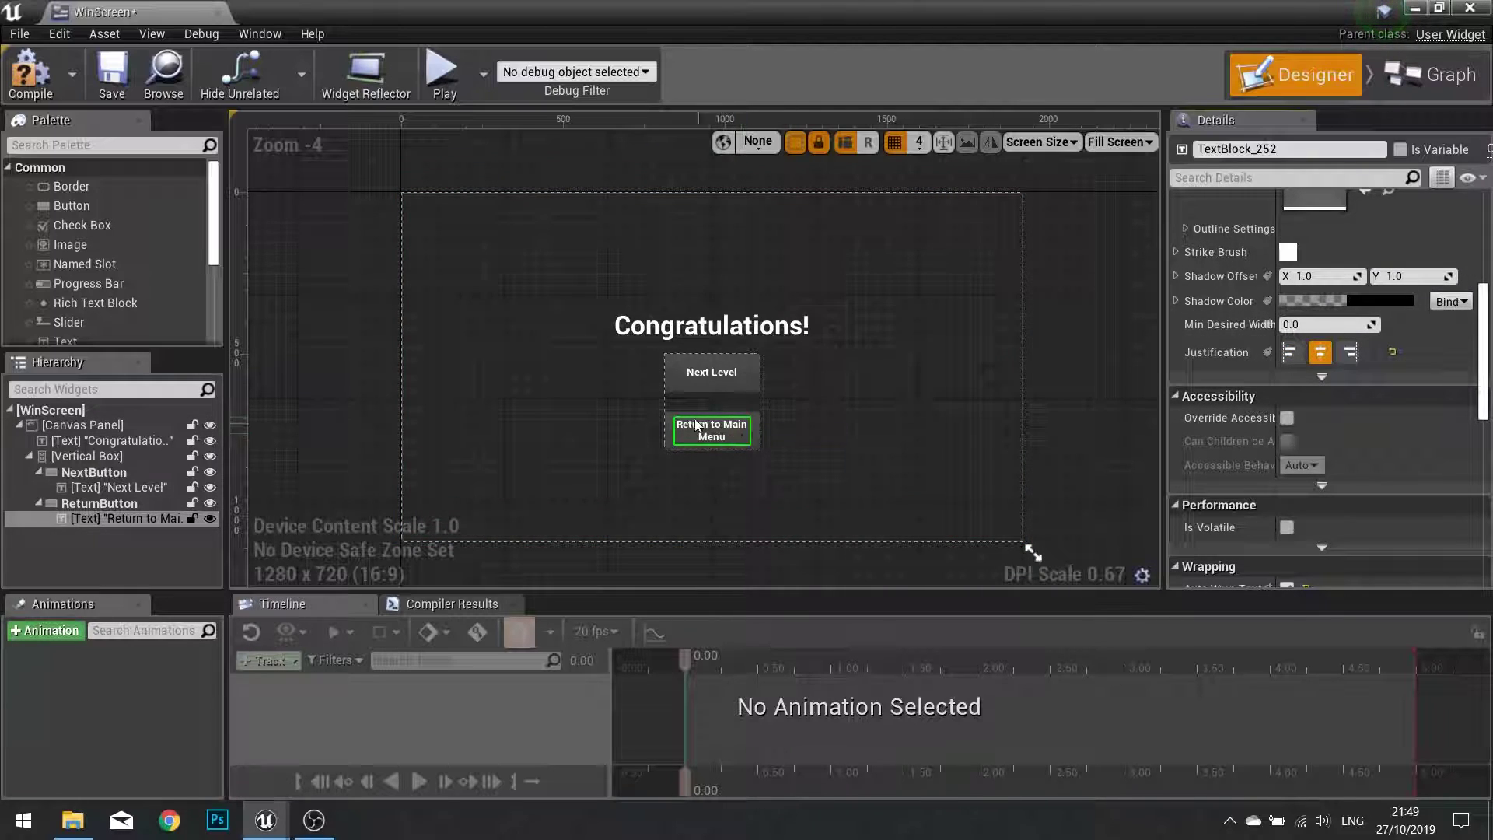
click(881, 452)
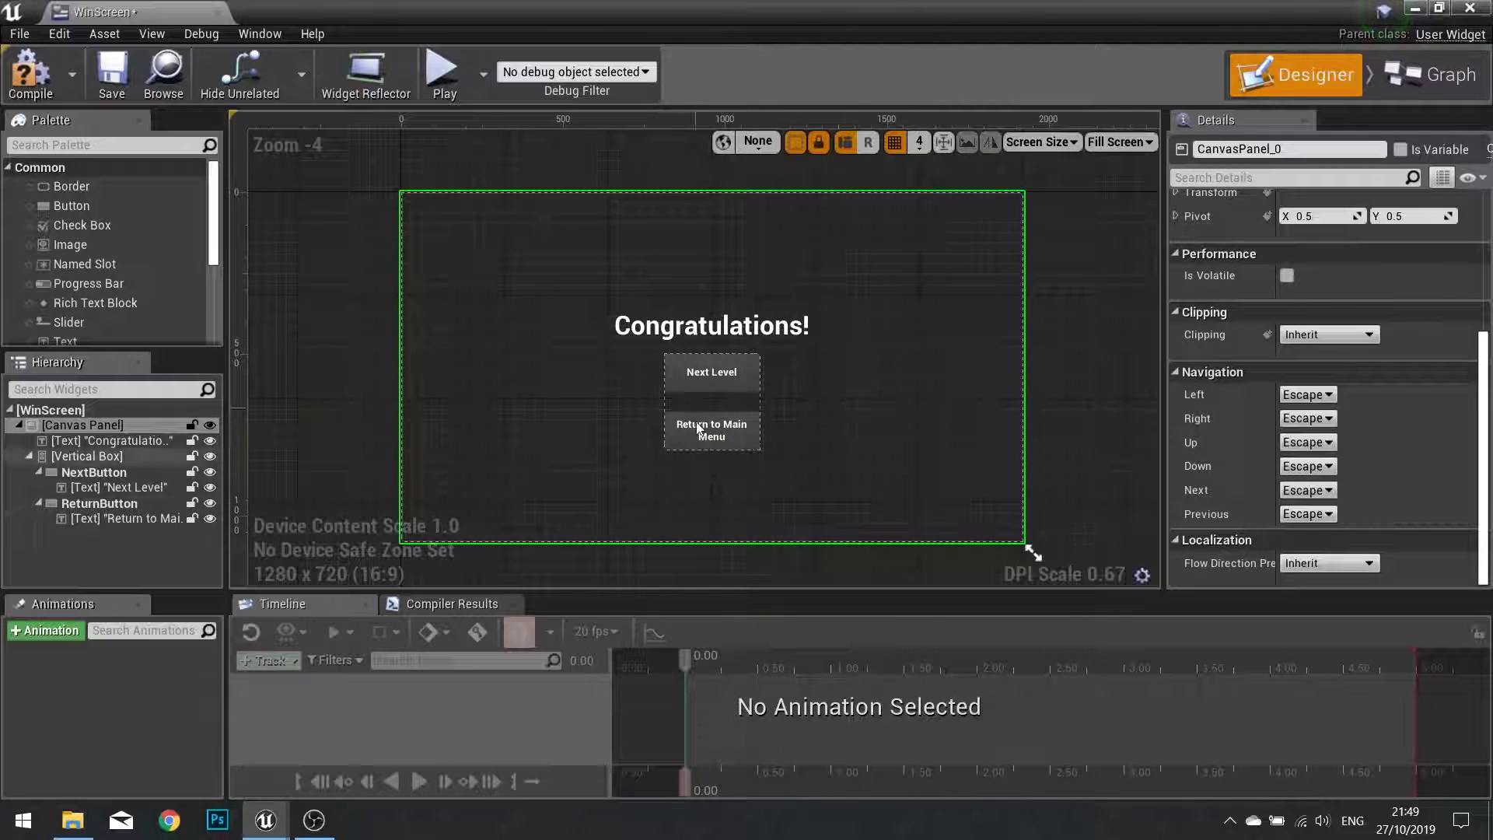
click(29, 72)
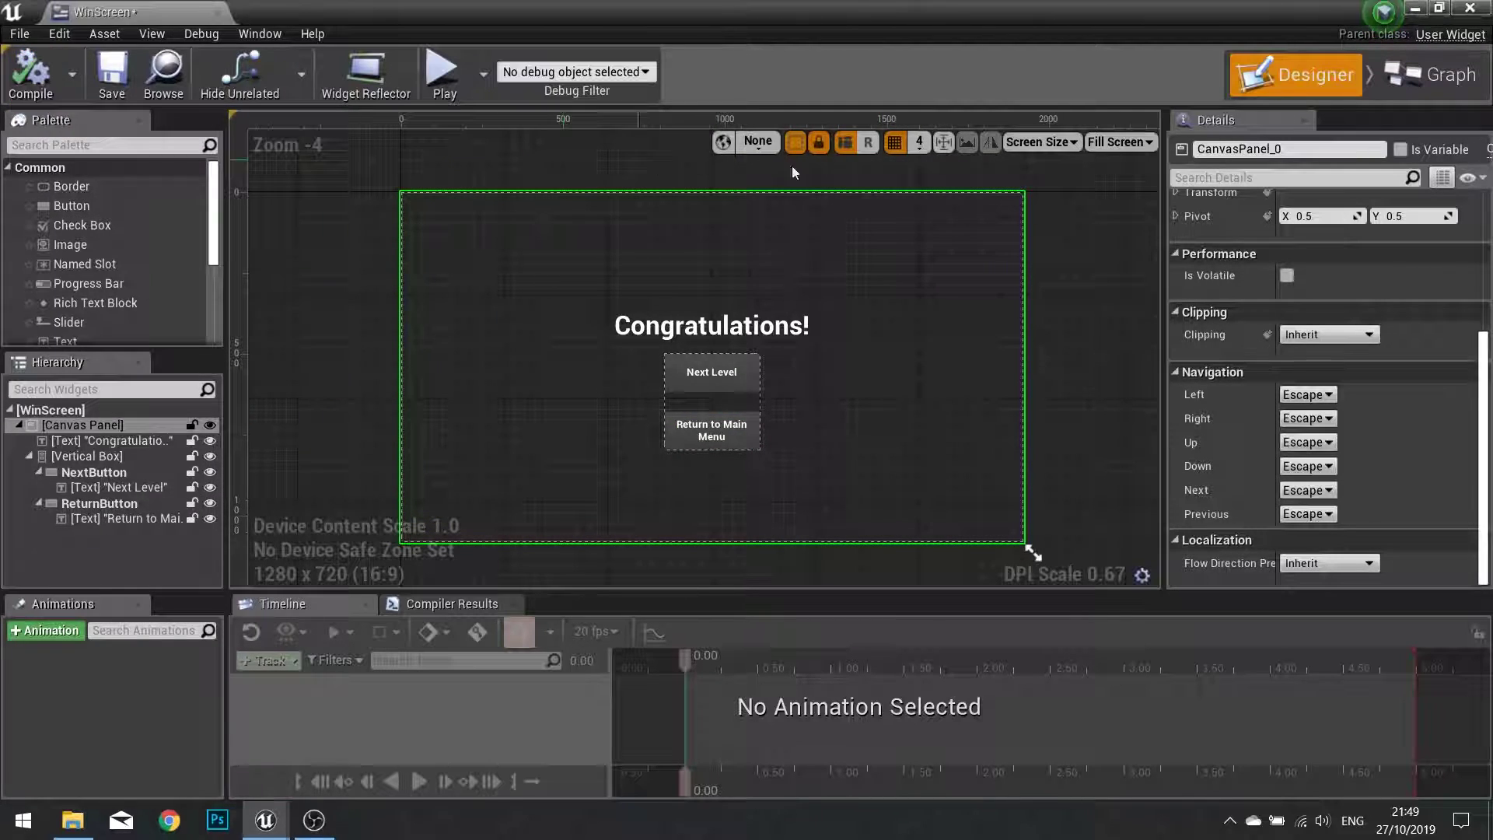
In WinScreen's Event Graph, delete the Open Level and Quit Game nodes and recompile.
click(1436, 75)
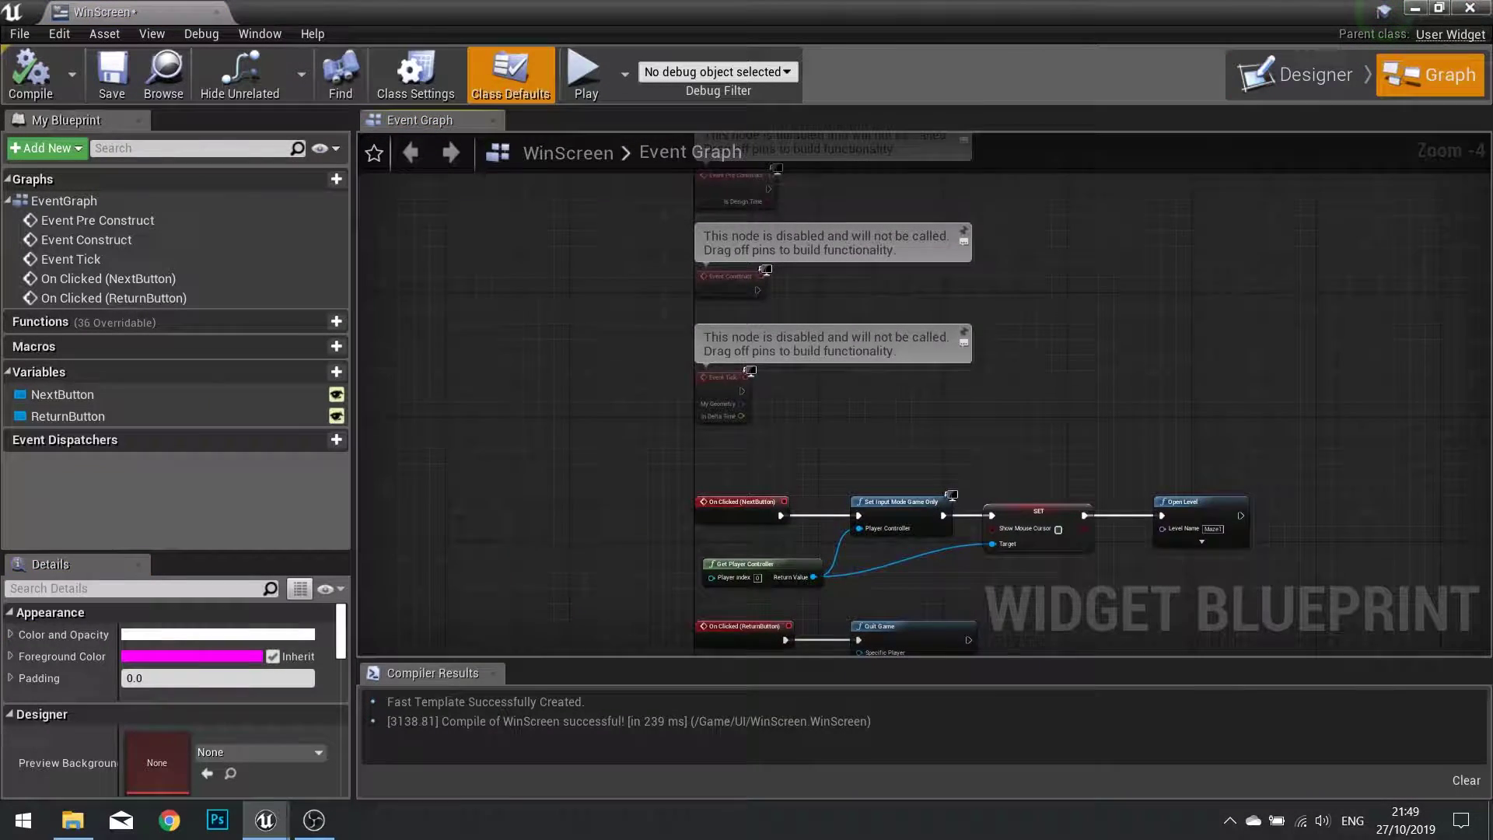
right_drag(1066, 473, 934, 232)
scroll(933, 232, up, 1)
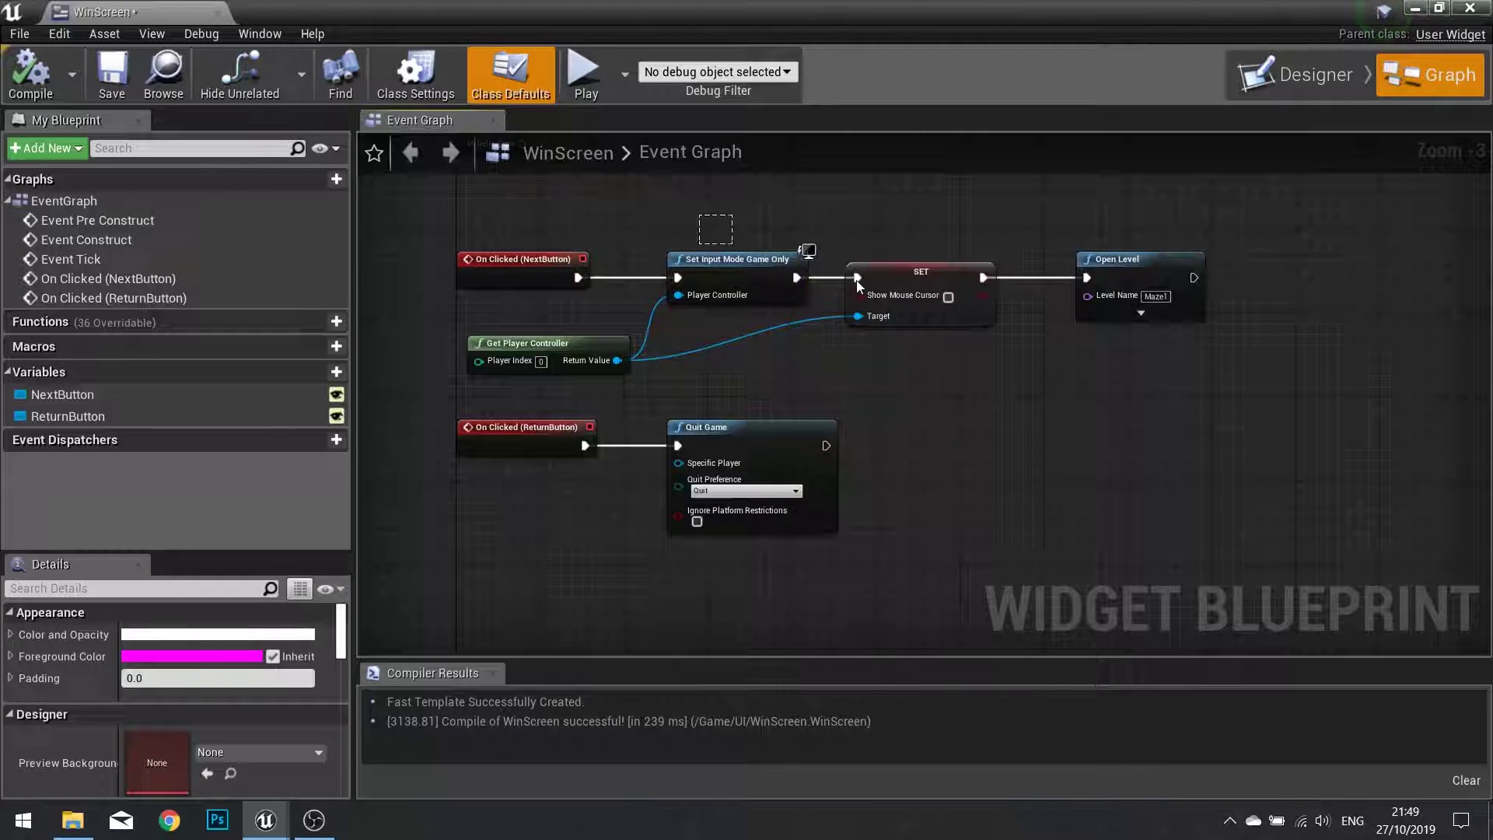
drag(858, 286, 1105, 295)
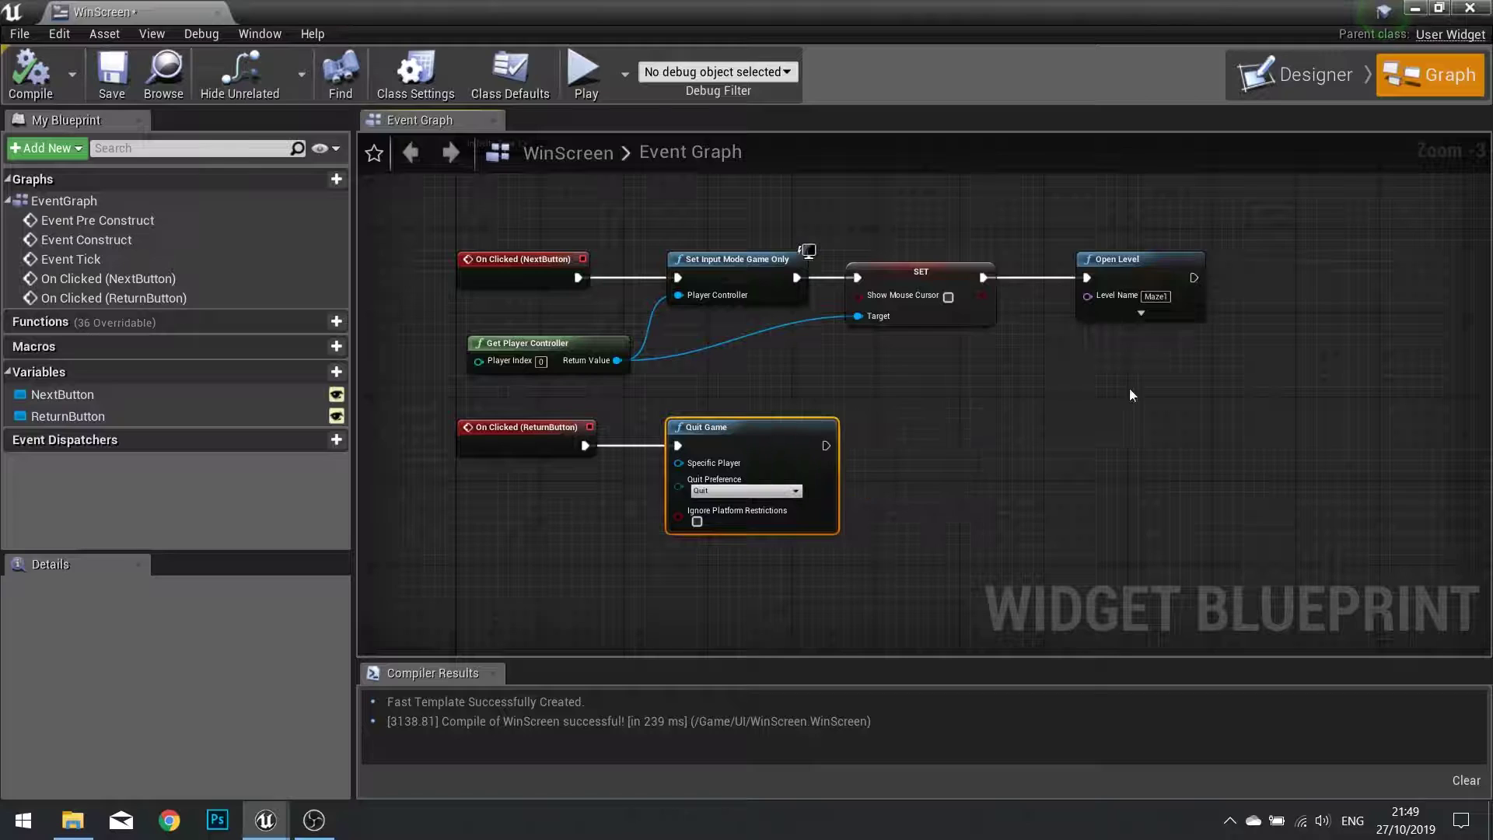
drag(1205, 392, 1071, 213)
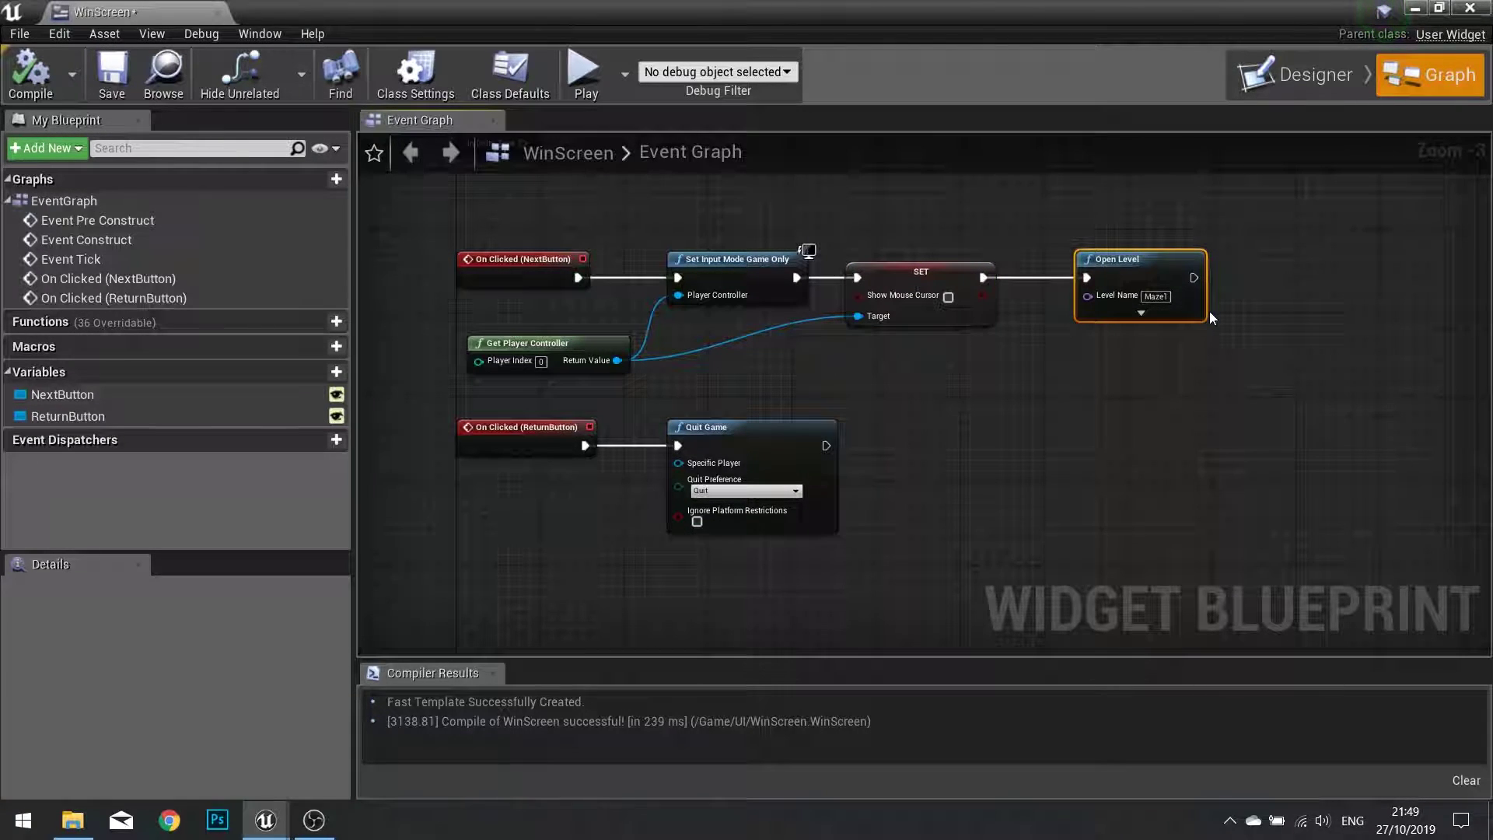
key(Delete)
click(684, 426)
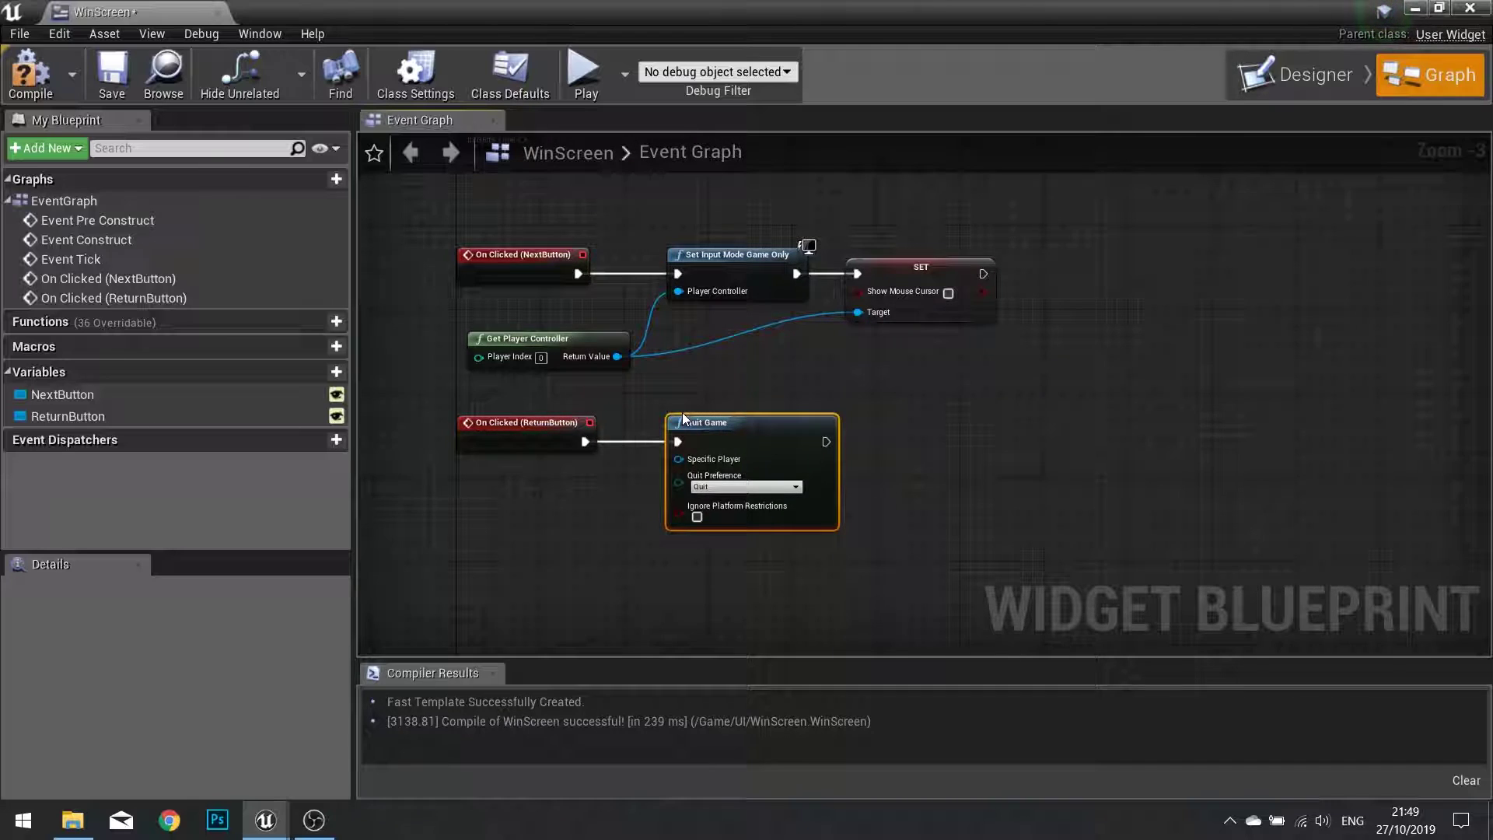
key(Delete)
key(F7)
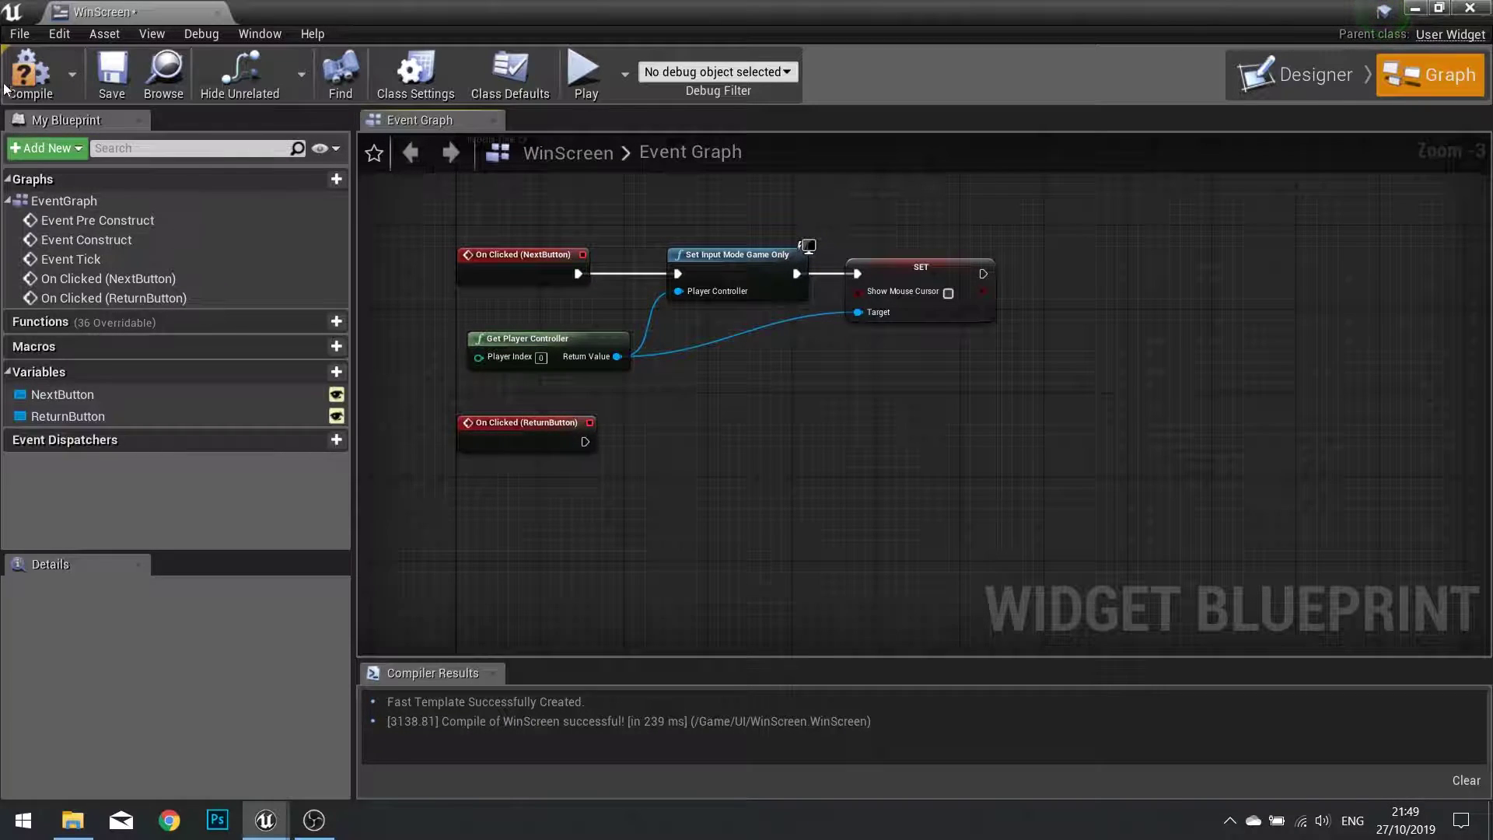
drag(1053, 230, 794, 550)
click(1095, 469)
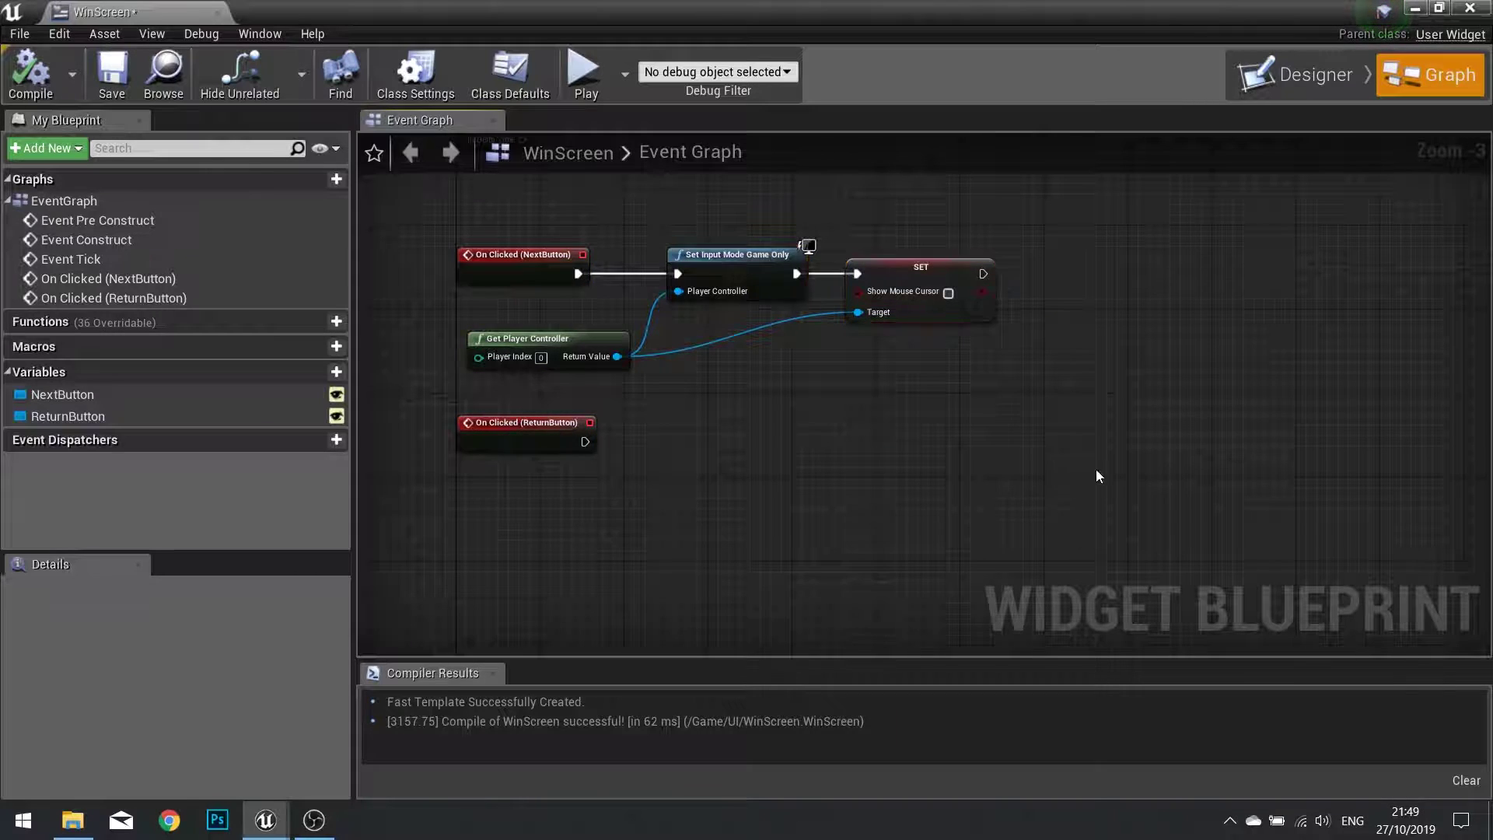
Close WinScreen and open the MazeGameMode blueprint from the GameSettings folder.
click(1470, 9)
click(468, 679)
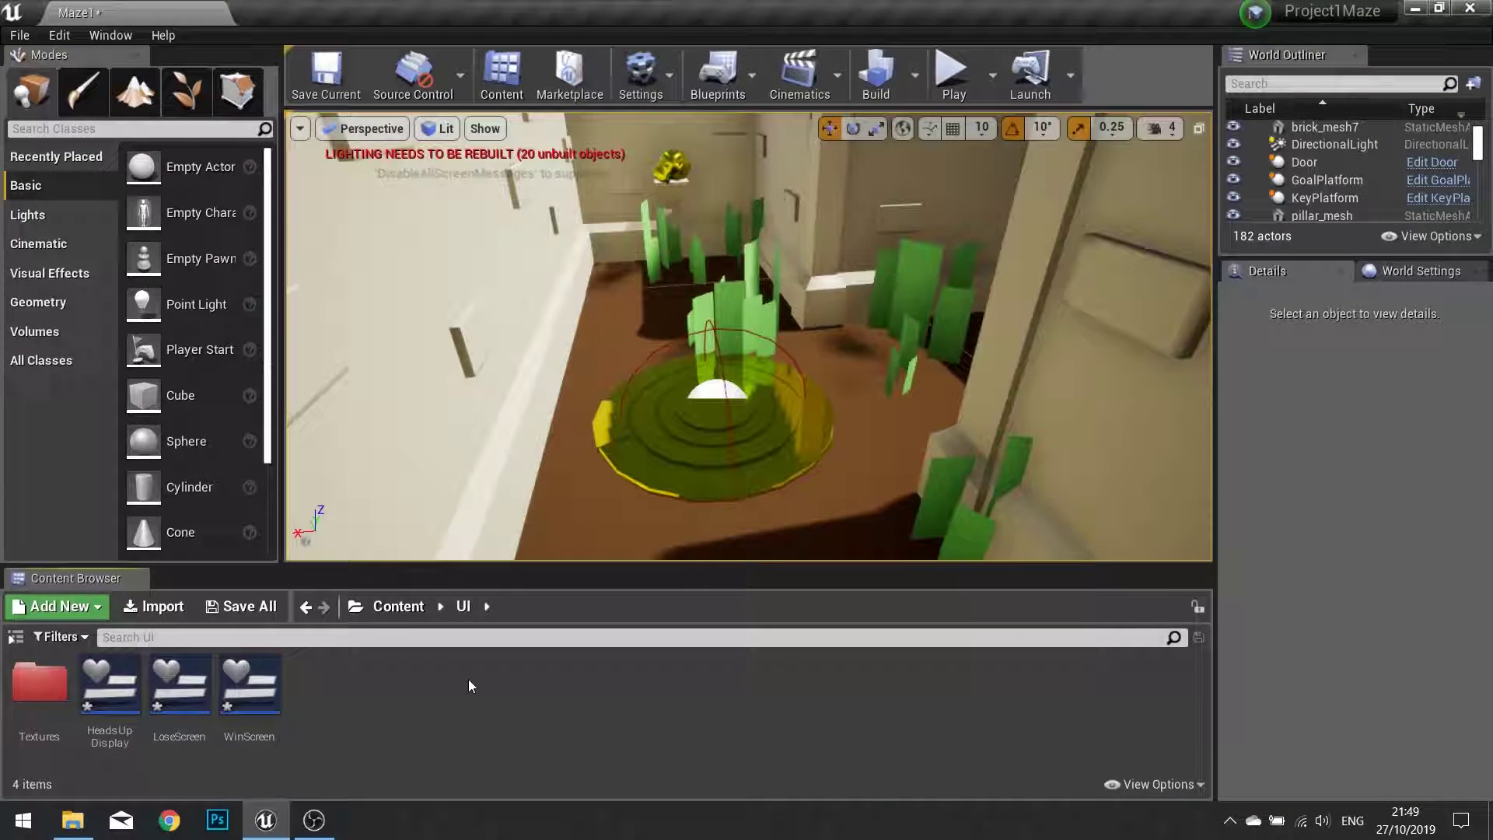
click(395, 607)
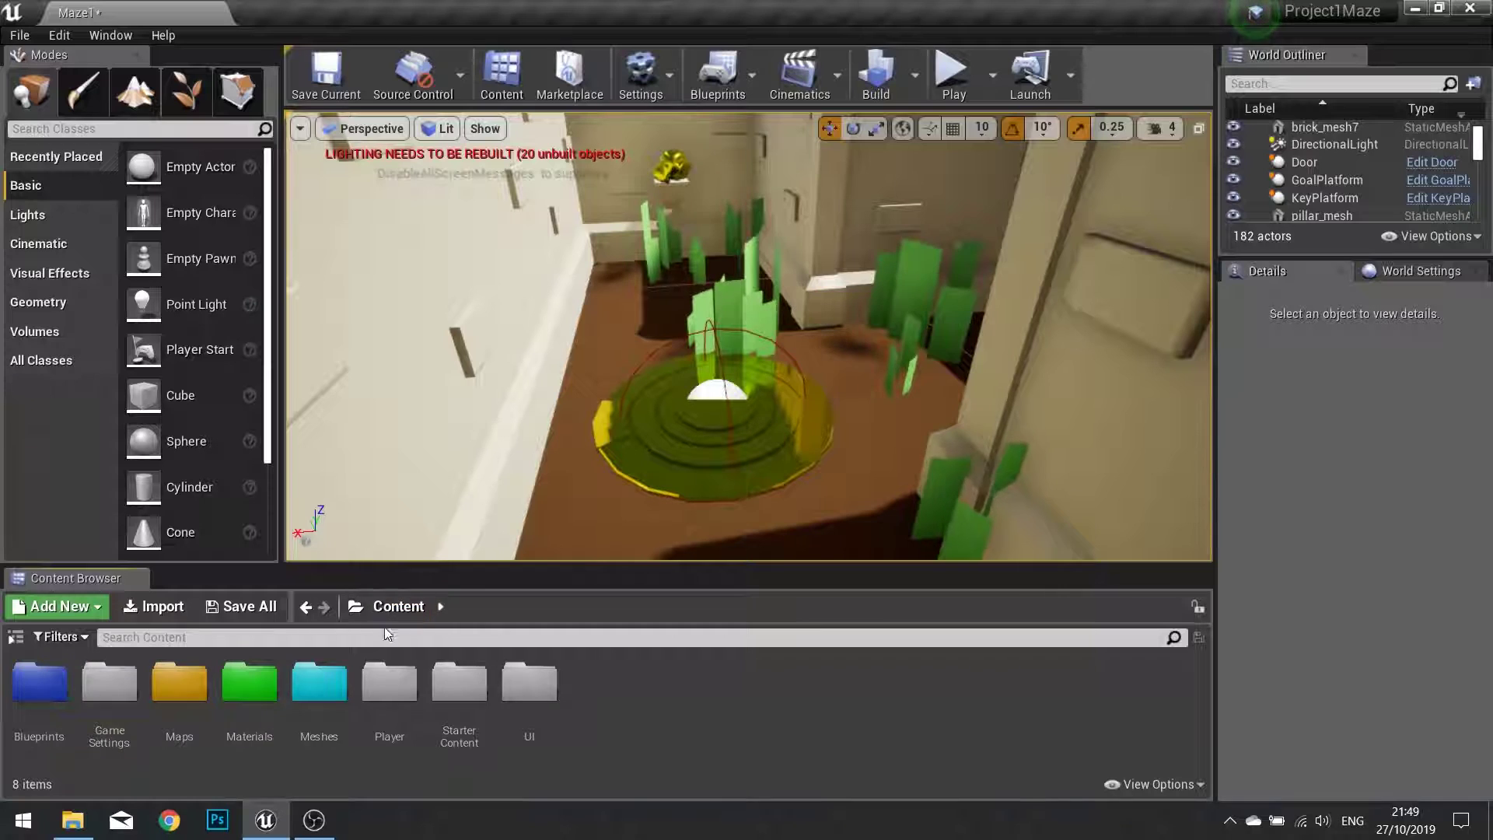
double_click(110, 683)
double_click(39, 685)
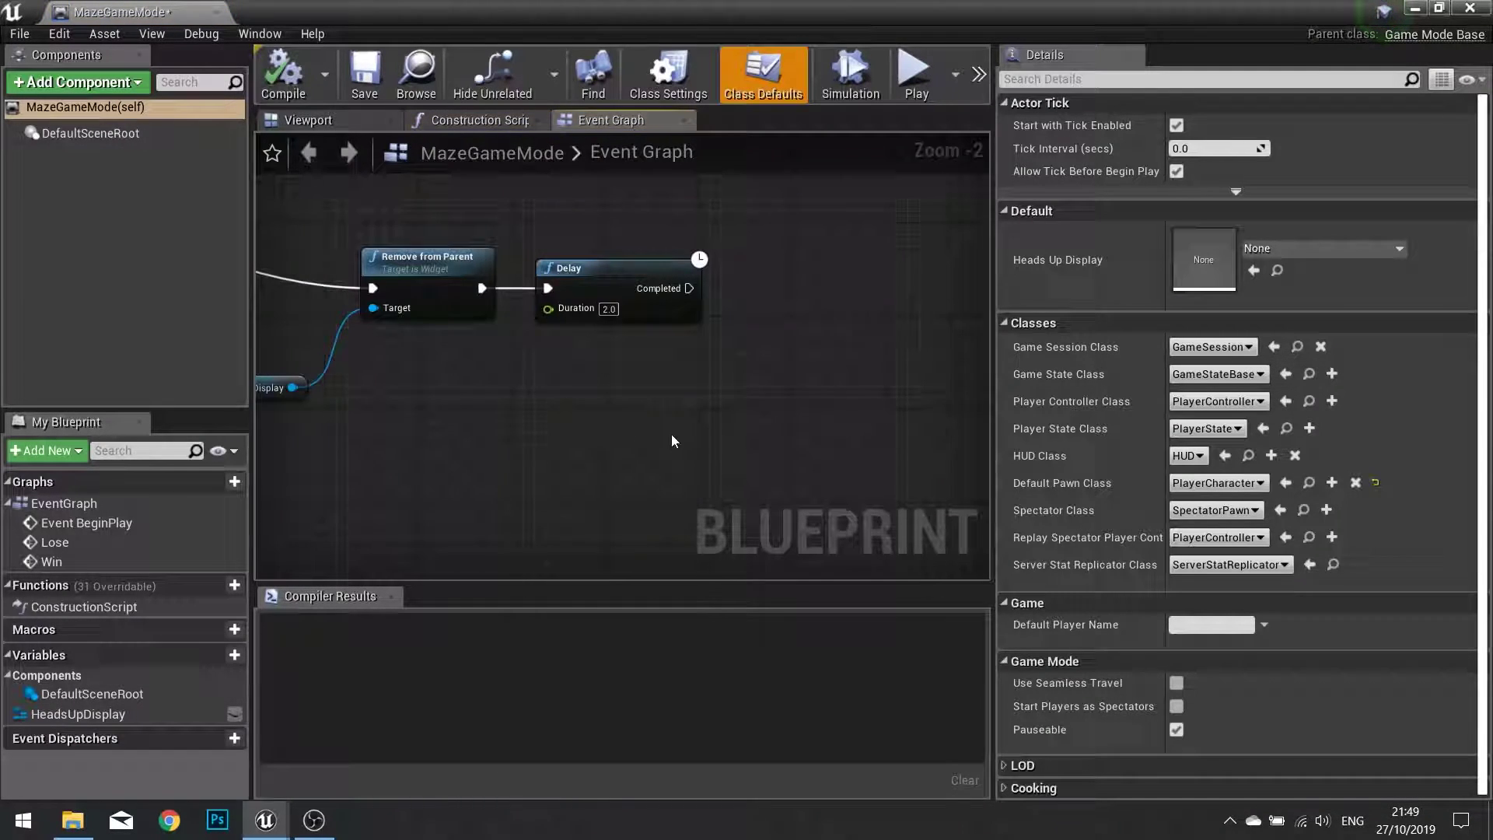
Add a Create Widget node with class WinScreen after the Delay's Completed pin.
scroll(862, 475, down, 2)
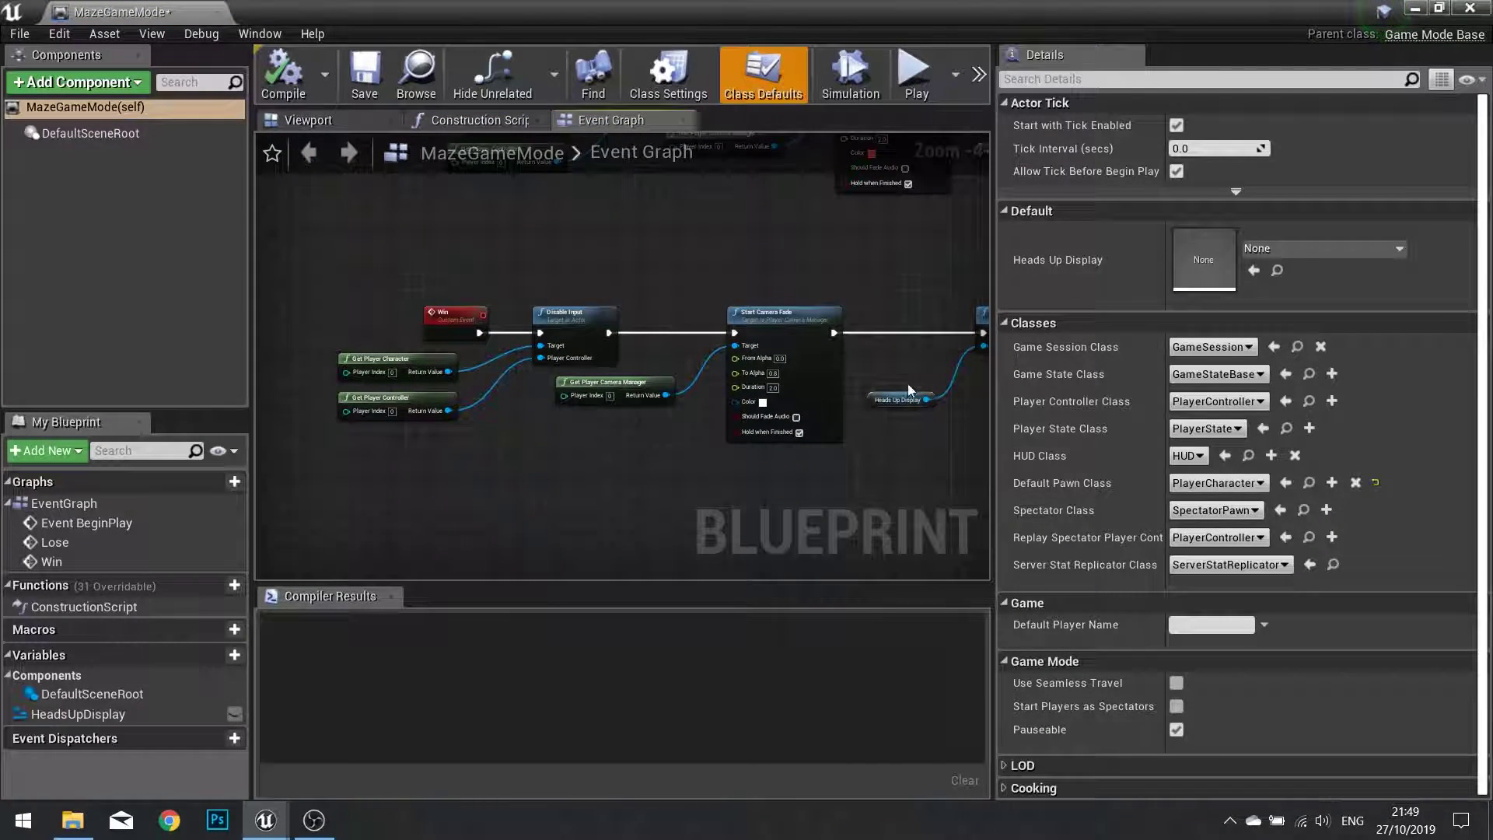
right_drag(908, 390, 469, 347)
scroll(683, 362, up, 2)
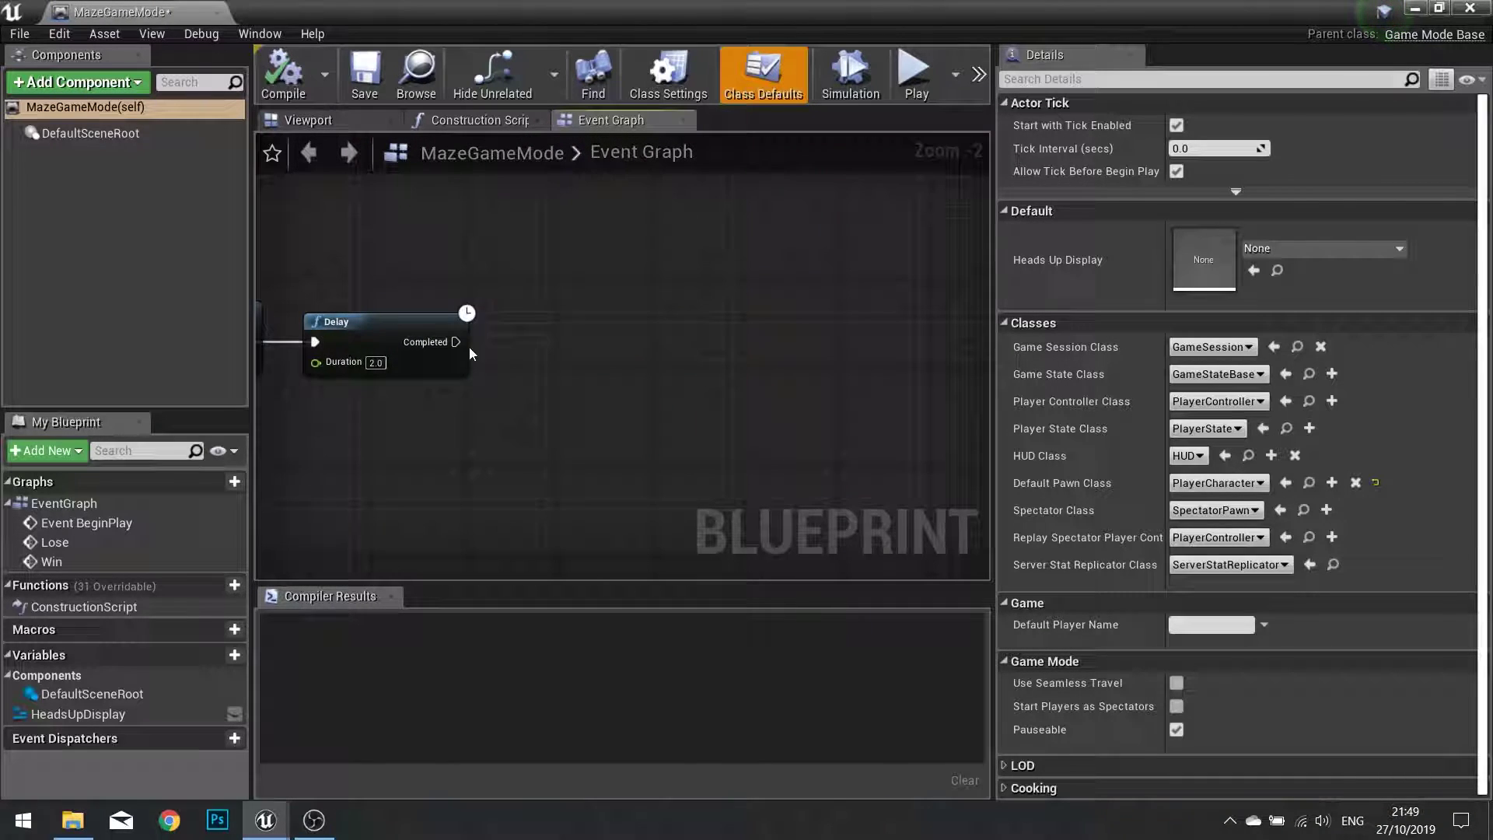
drag(457, 342, 557, 344)
text(create)
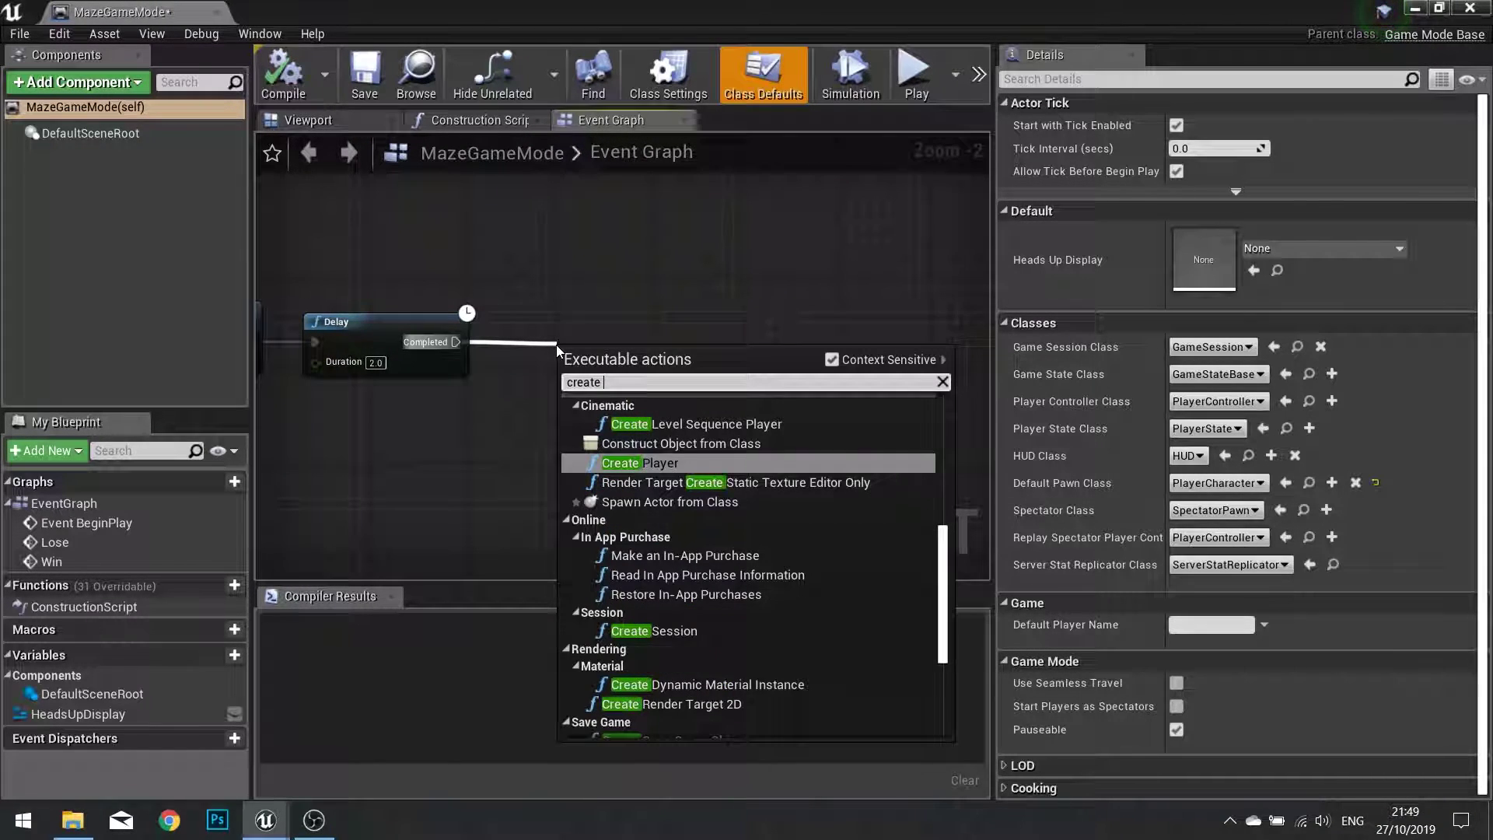
text(widget)
key(Return)
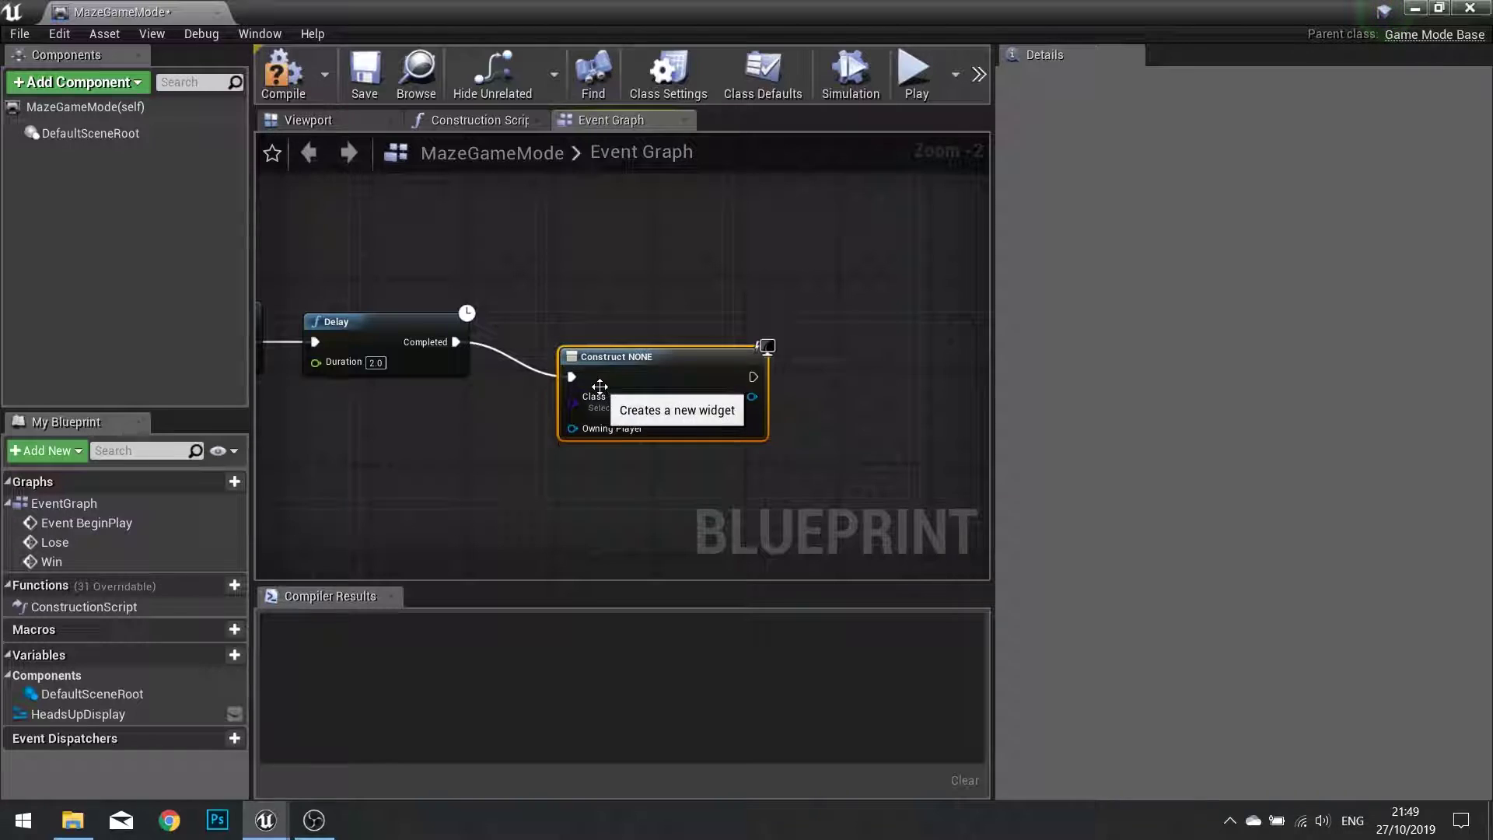
click(597, 408)
click(642, 567)
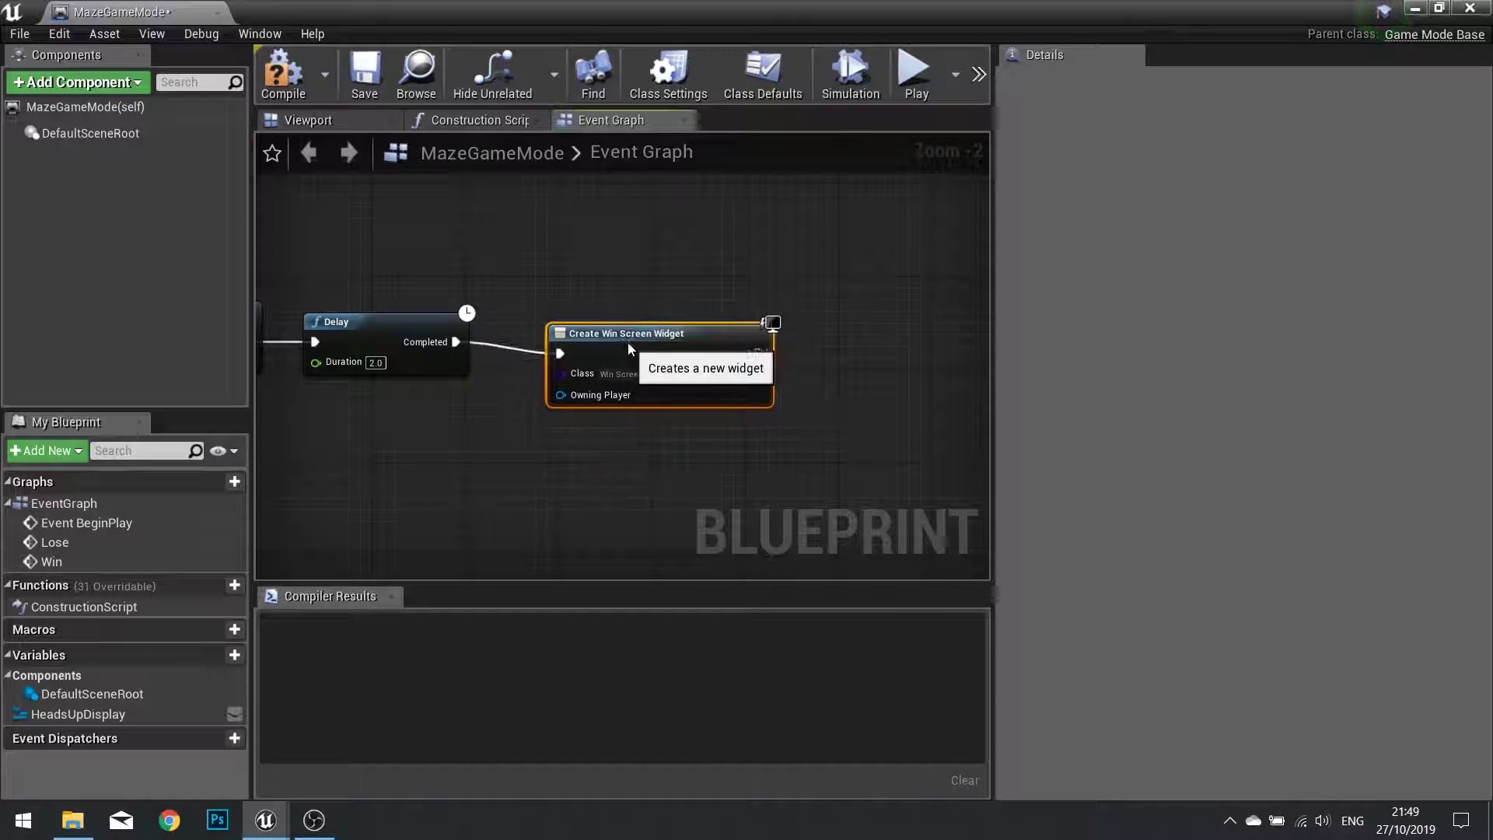
Feed the widget's Return Value into an Add to Viewport node and compile MazeGameMode.
right_drag(608, 343, 319, 347)
drag(422, 375, 495, 397)
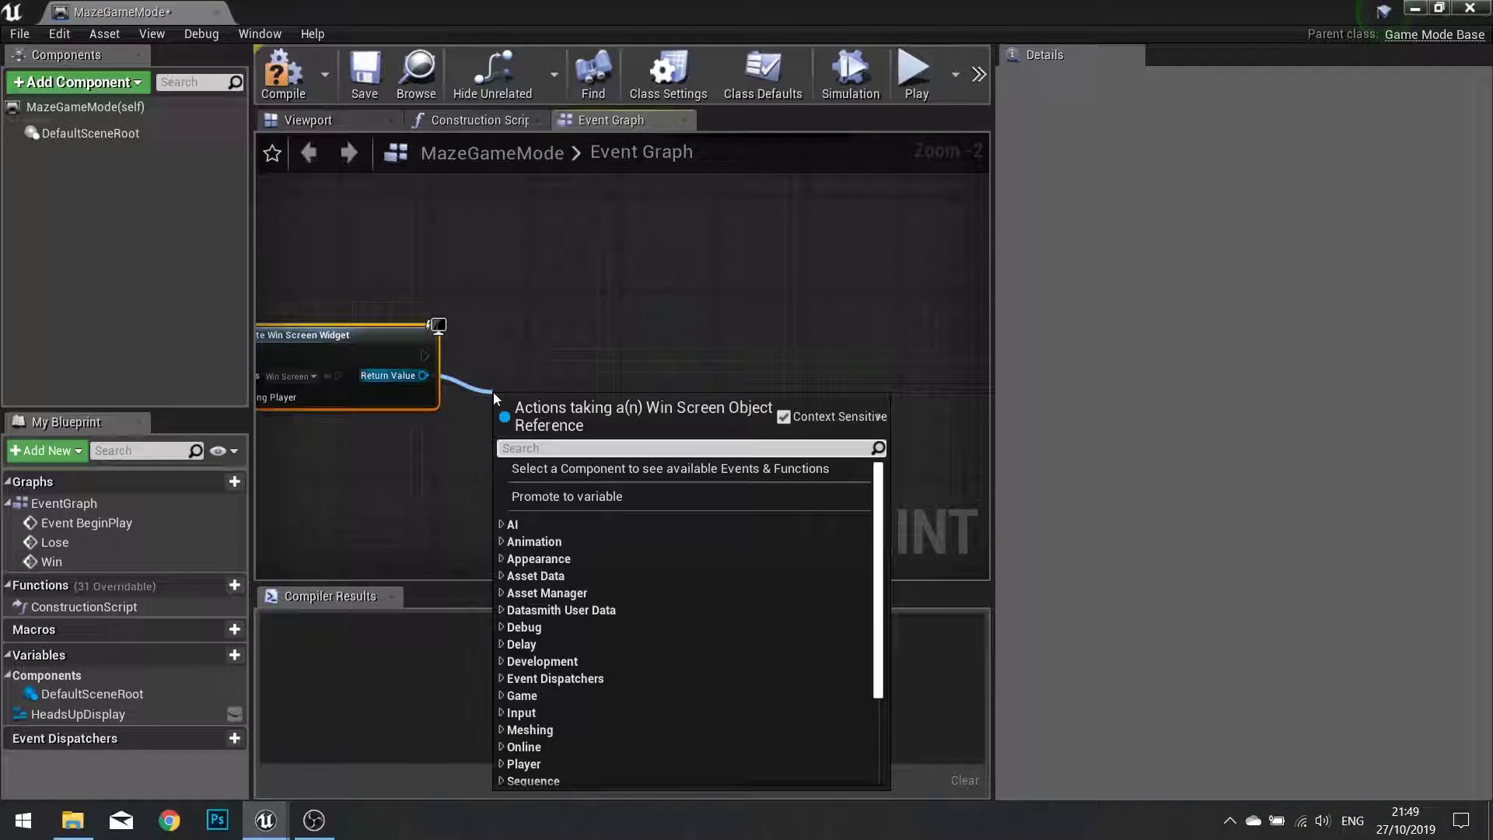
text(add)
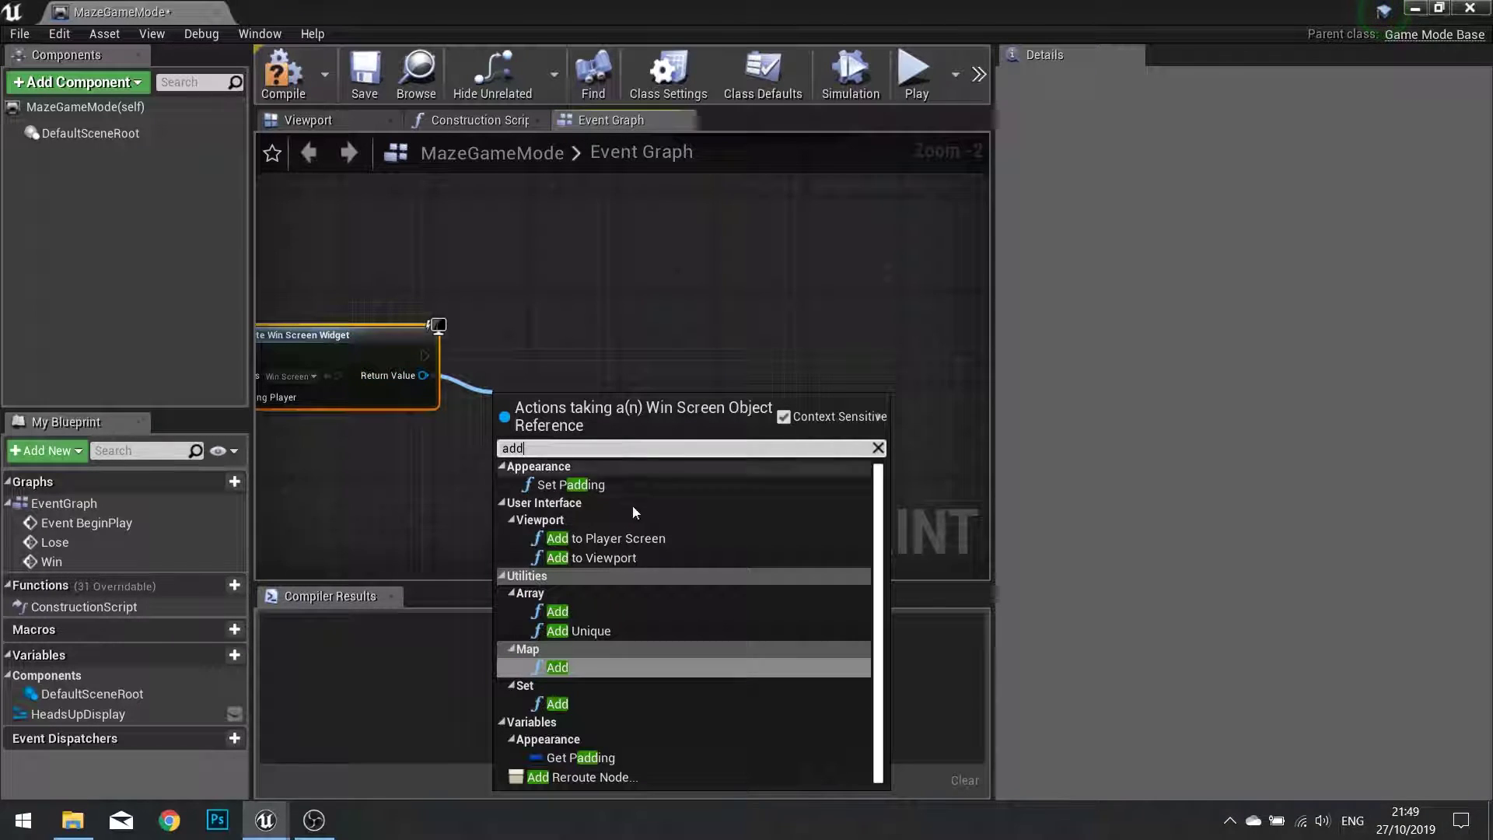
click(614, 558)
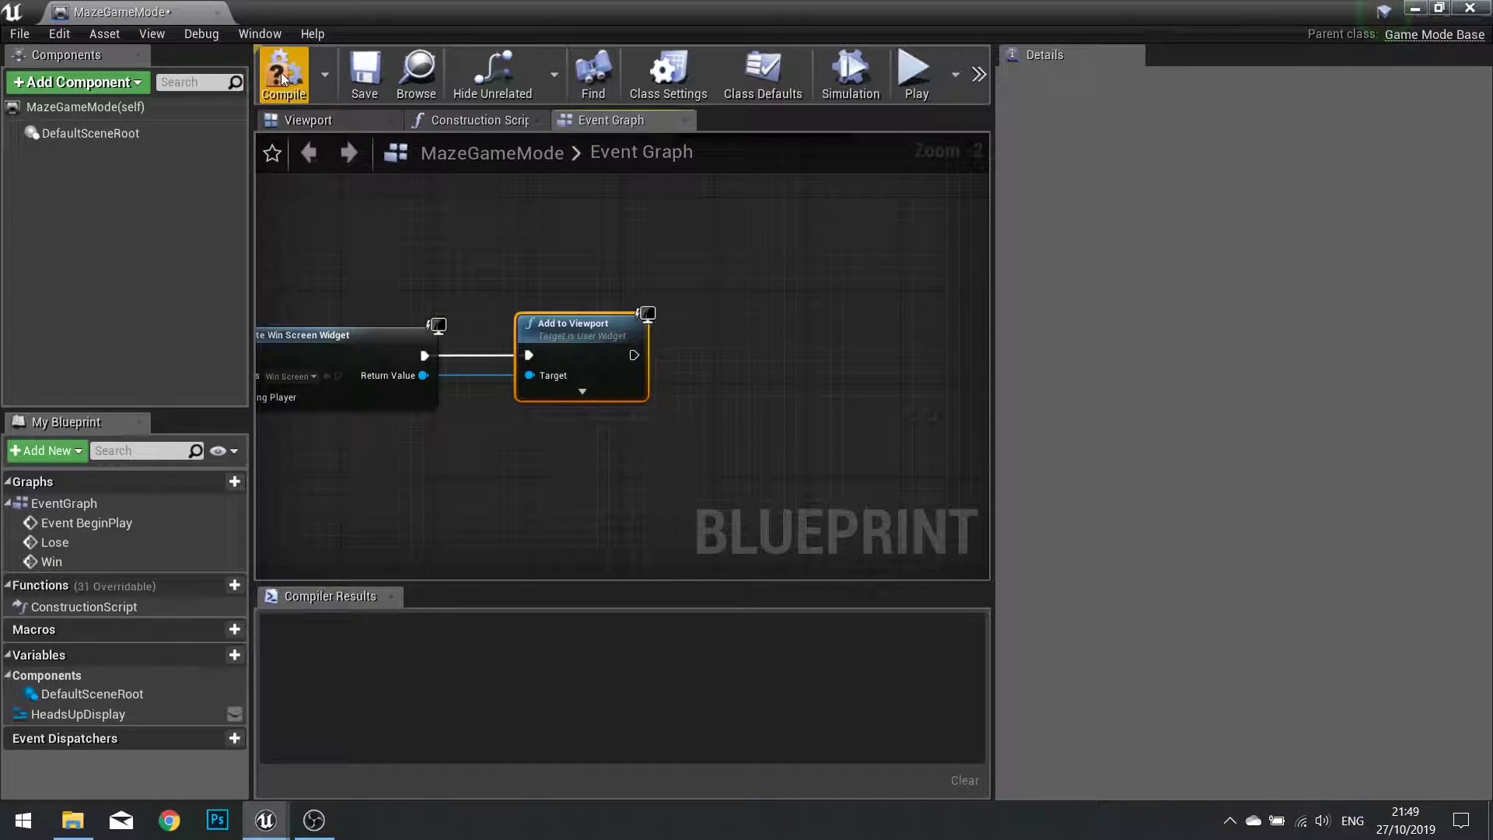
click(283, 72)
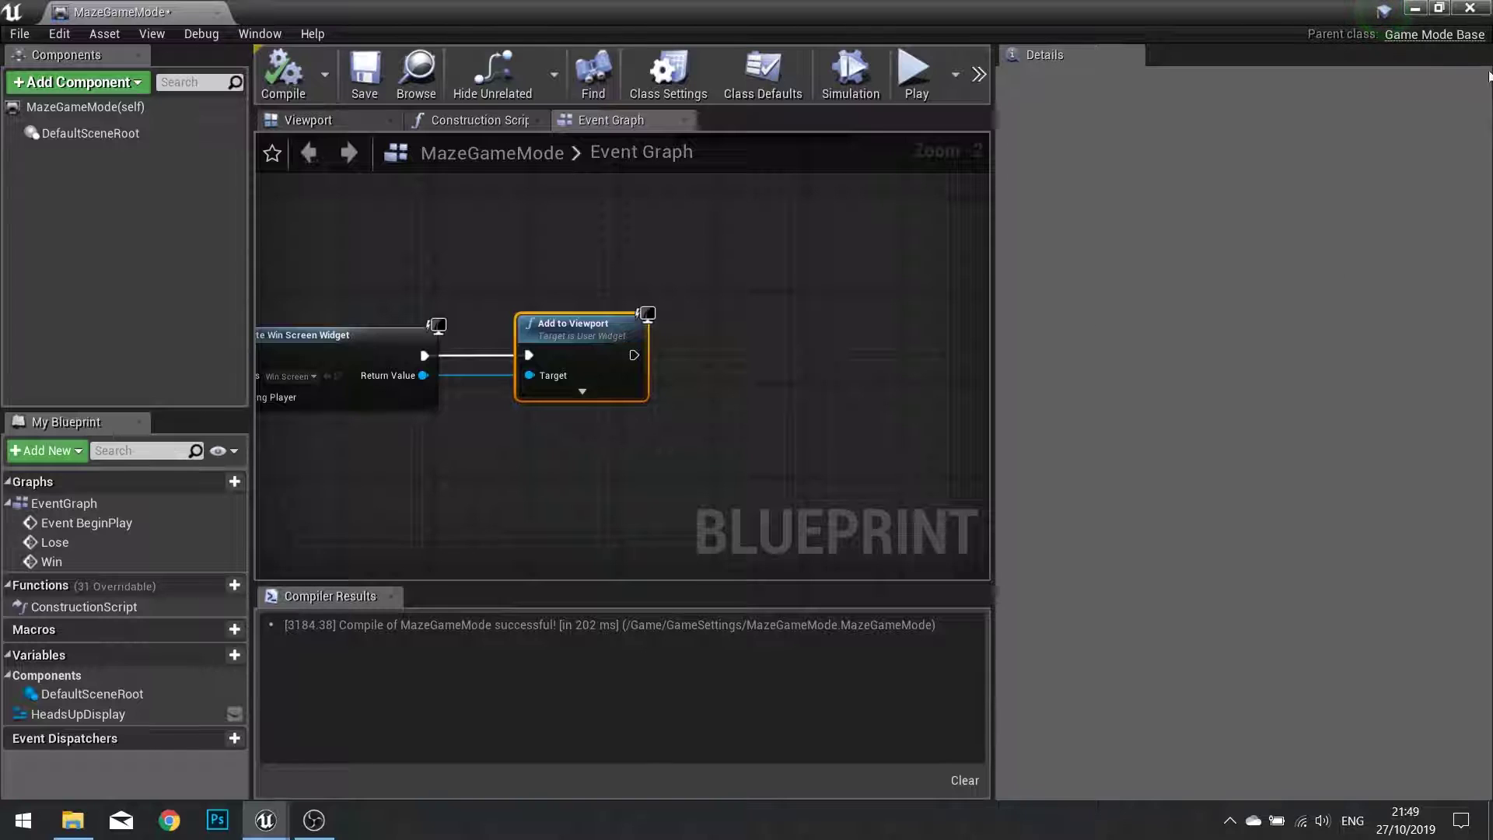
Select the Lose chain's Set Input Mode UI Only, SET and Get Player Controller nodes.
right_drag(773, 409, 575, 568)
scroll(680, 497, down, 2)
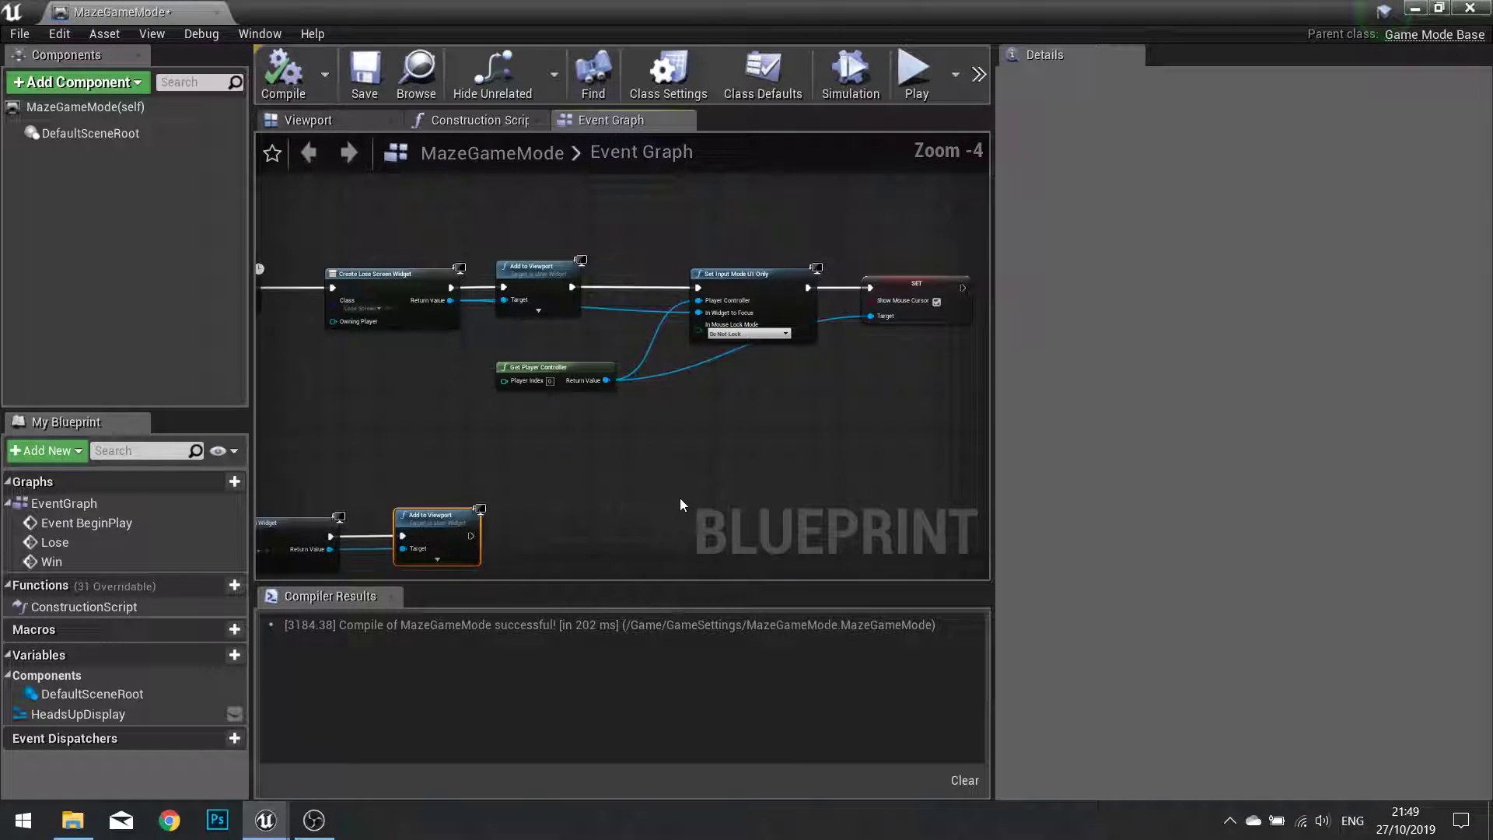
right_drag(680, 497, 570, 406)
scroll(497, 370, up, 2)
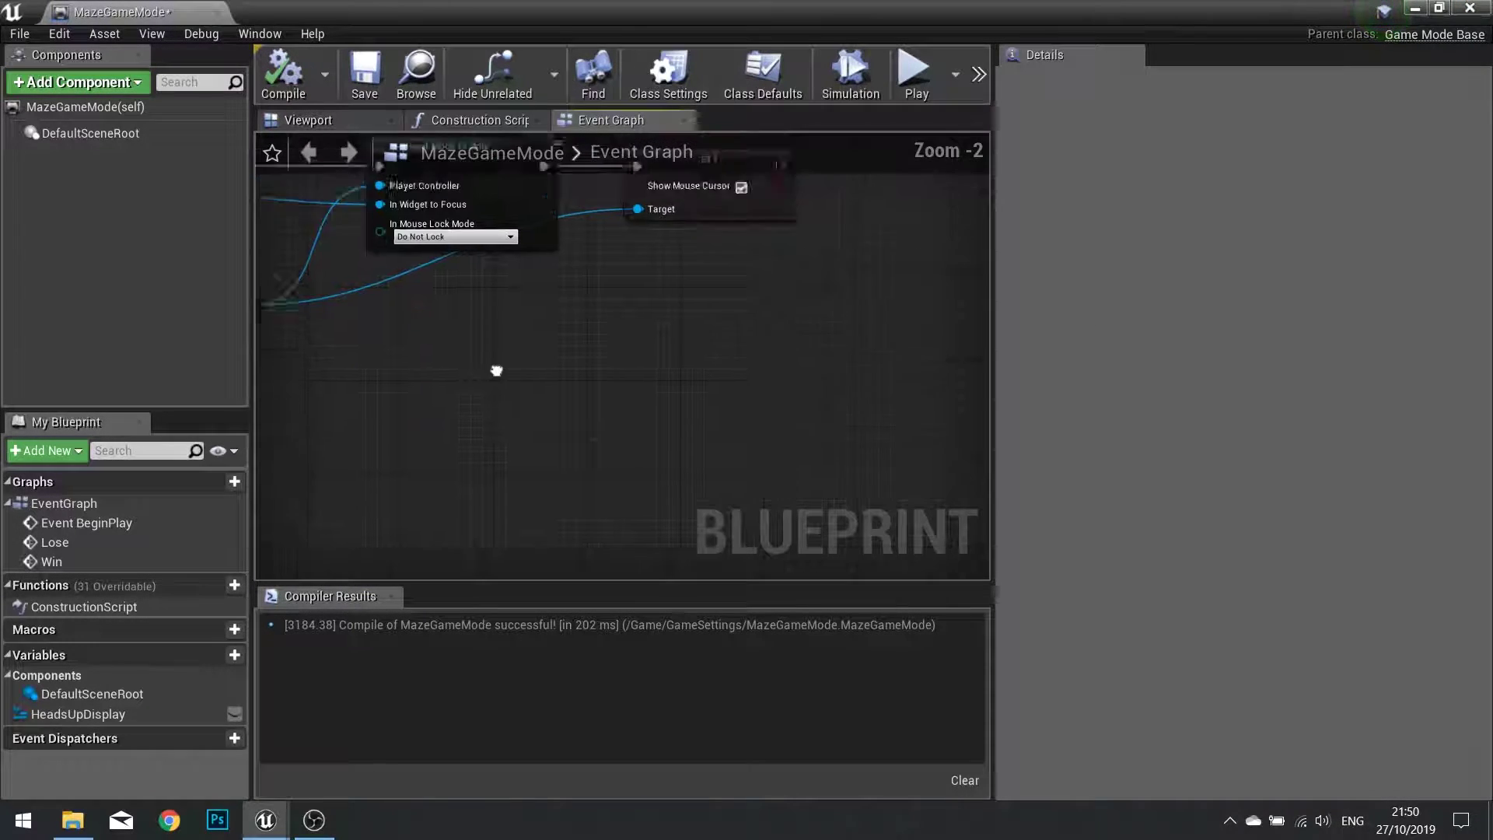
right_drag(497, 370, 761, 467)
scroll(761, 467, down, 1)
drag(937, 460, 677, 358)
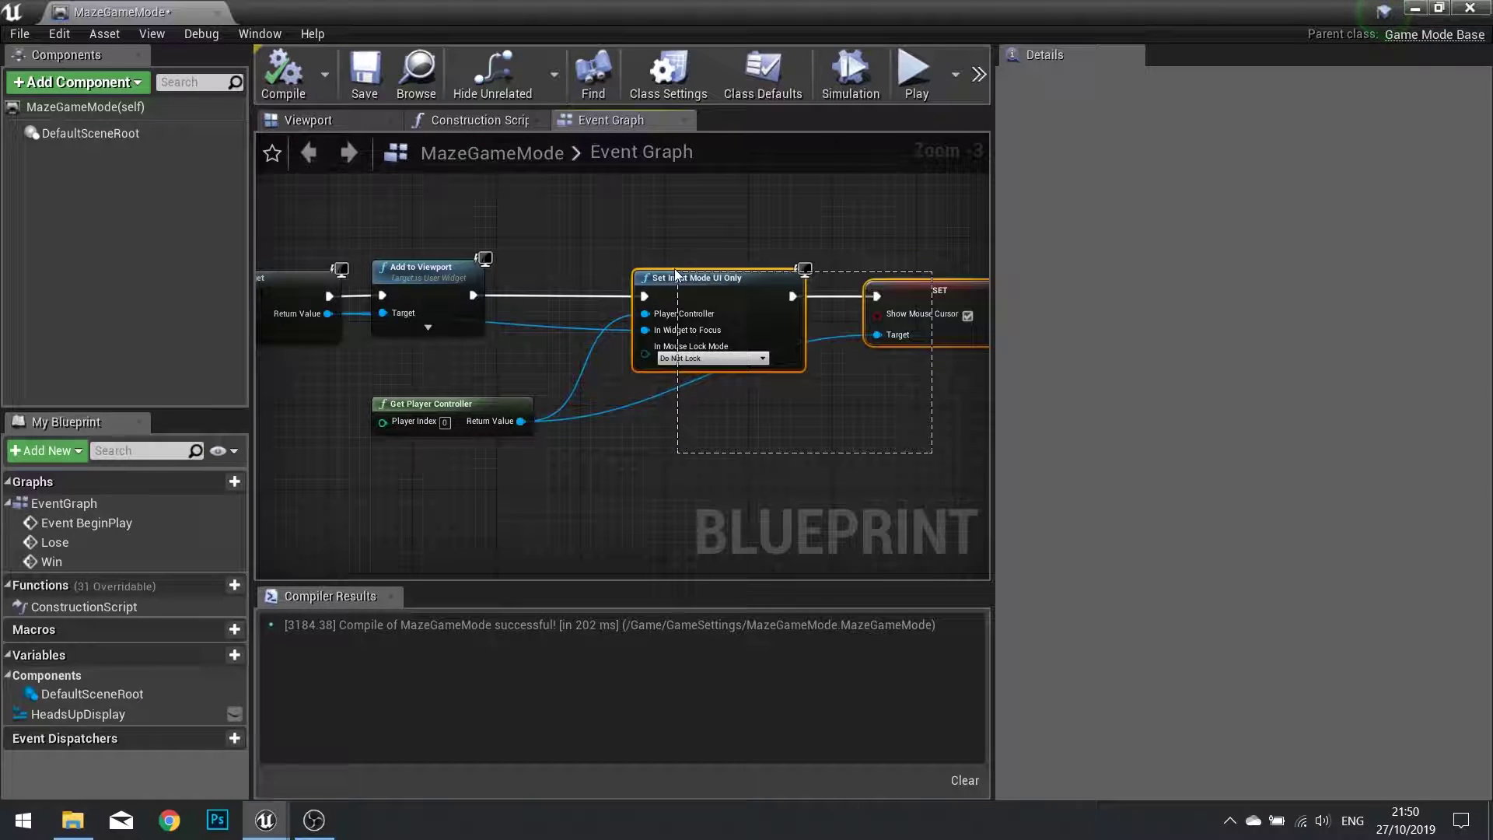
shift+drag(550, 498, 364, 381)
Paste the copies beside the Win chain, wire Add to Viewport into Set Input Mode, and compile.
right_drag(739, 521, 783, 370)
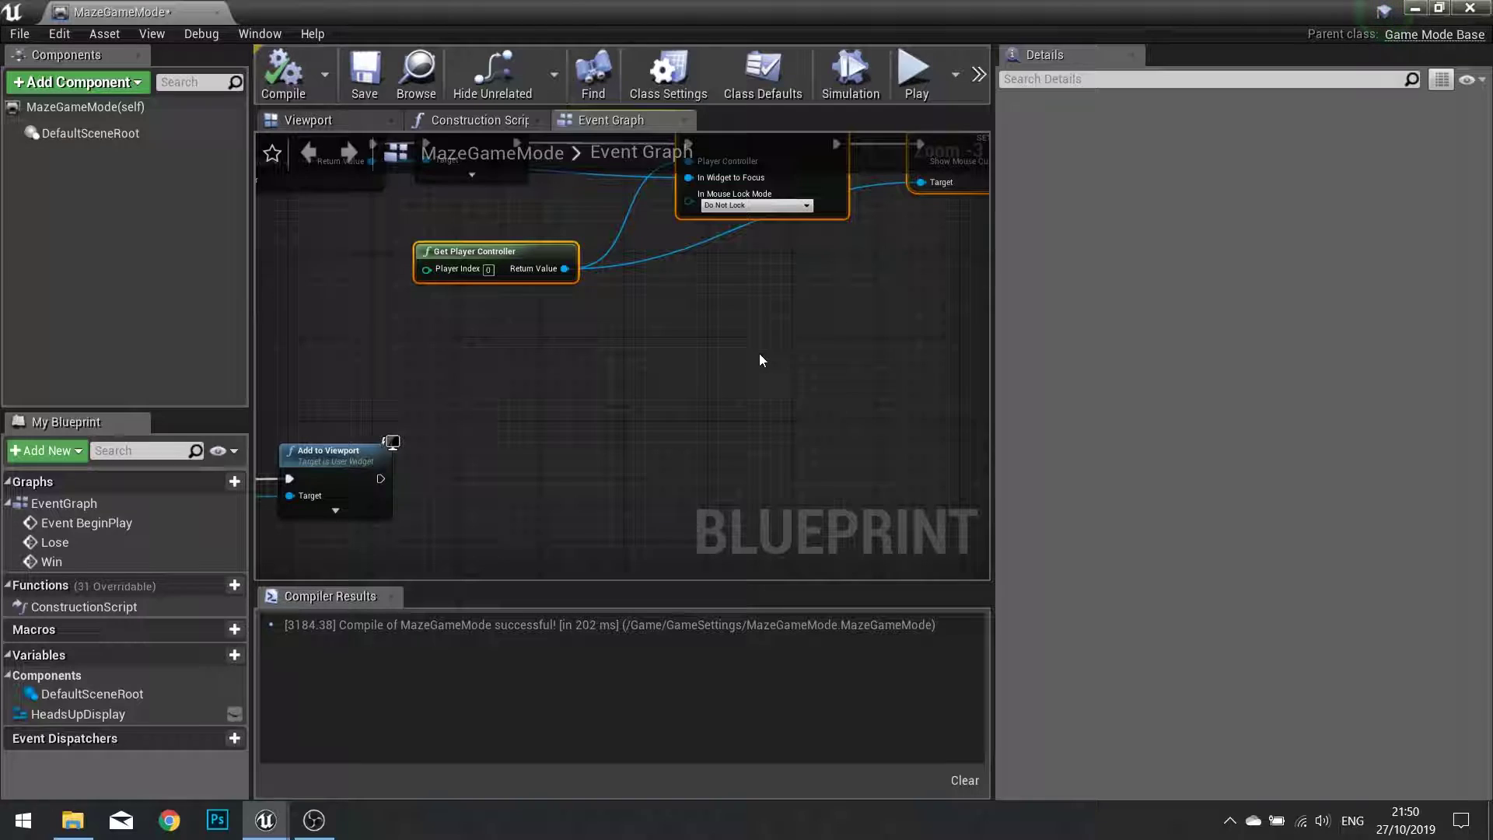
key(ctrl+v)
drag(774, 321, 551, 469)
click(378, 479)
click(336, 532)
right_drag(566, 555, 529, 376)
click(278, 81)
right_drag(467, 445, 792, 392)
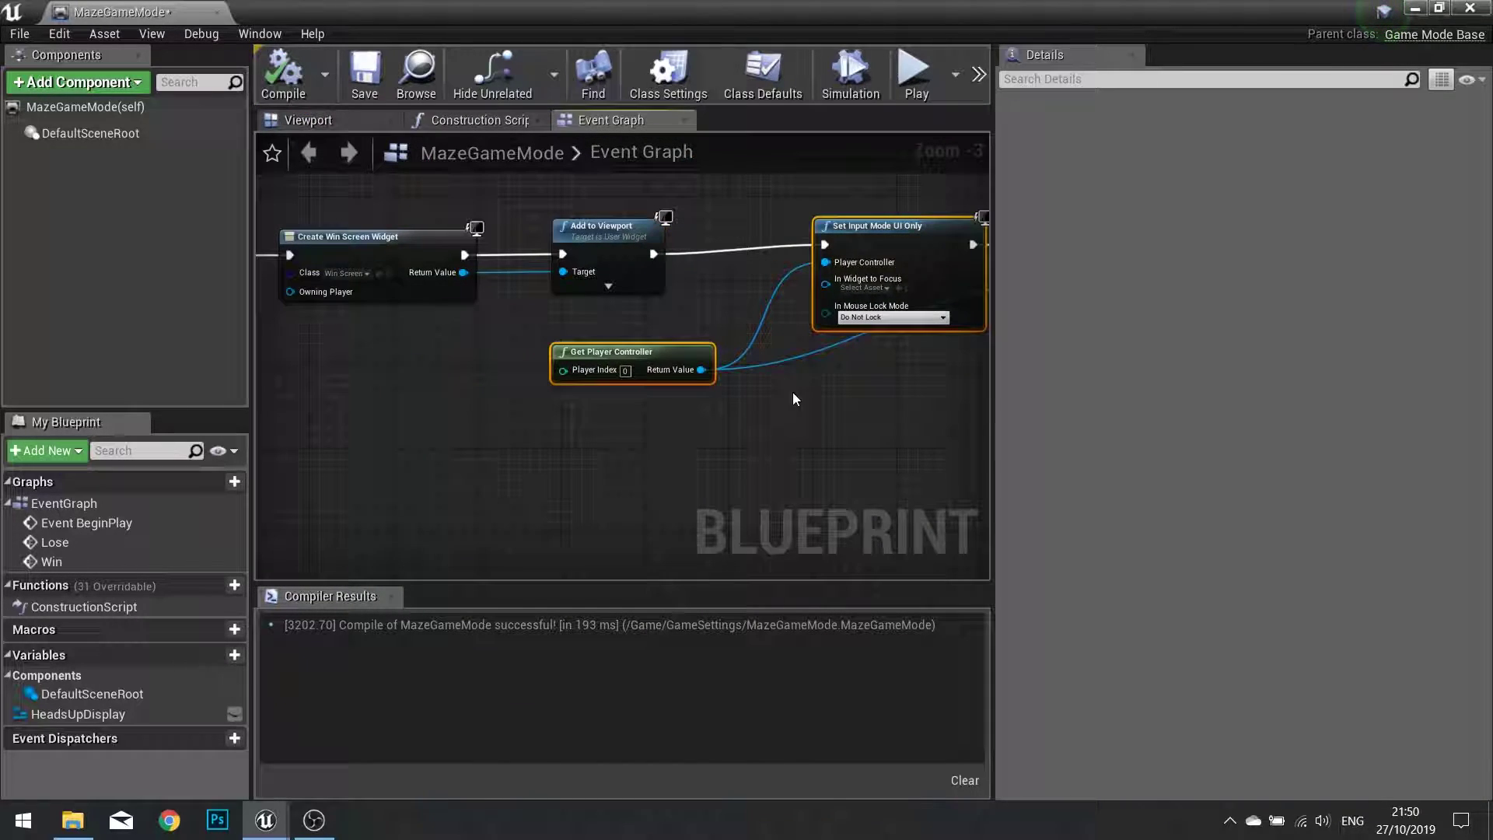
Play the level, walk to the goal to reach the Congratulations screen, then stop.
click(1482, 8)
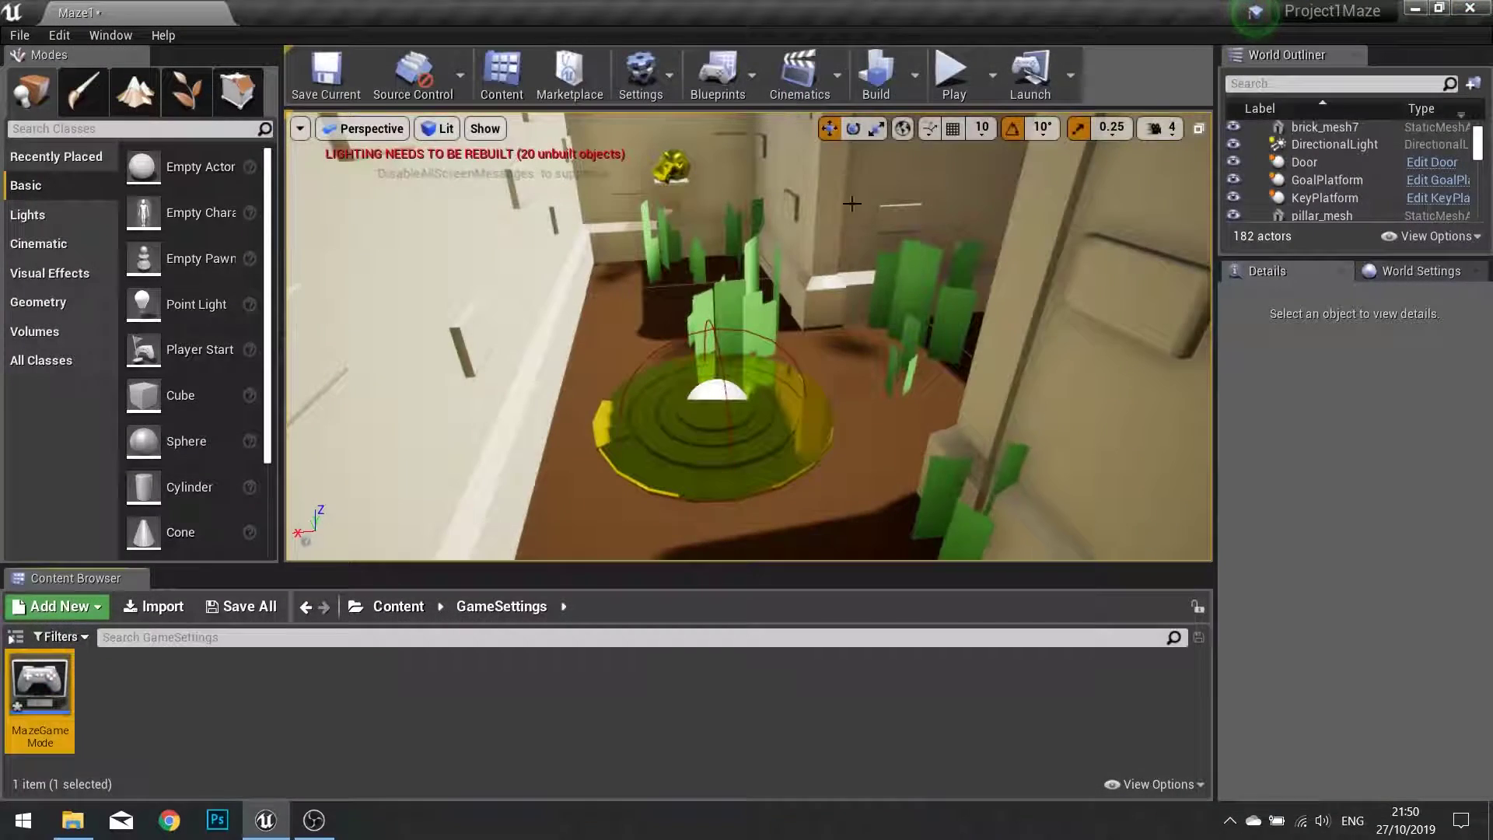
click(949, 70)
key(w)
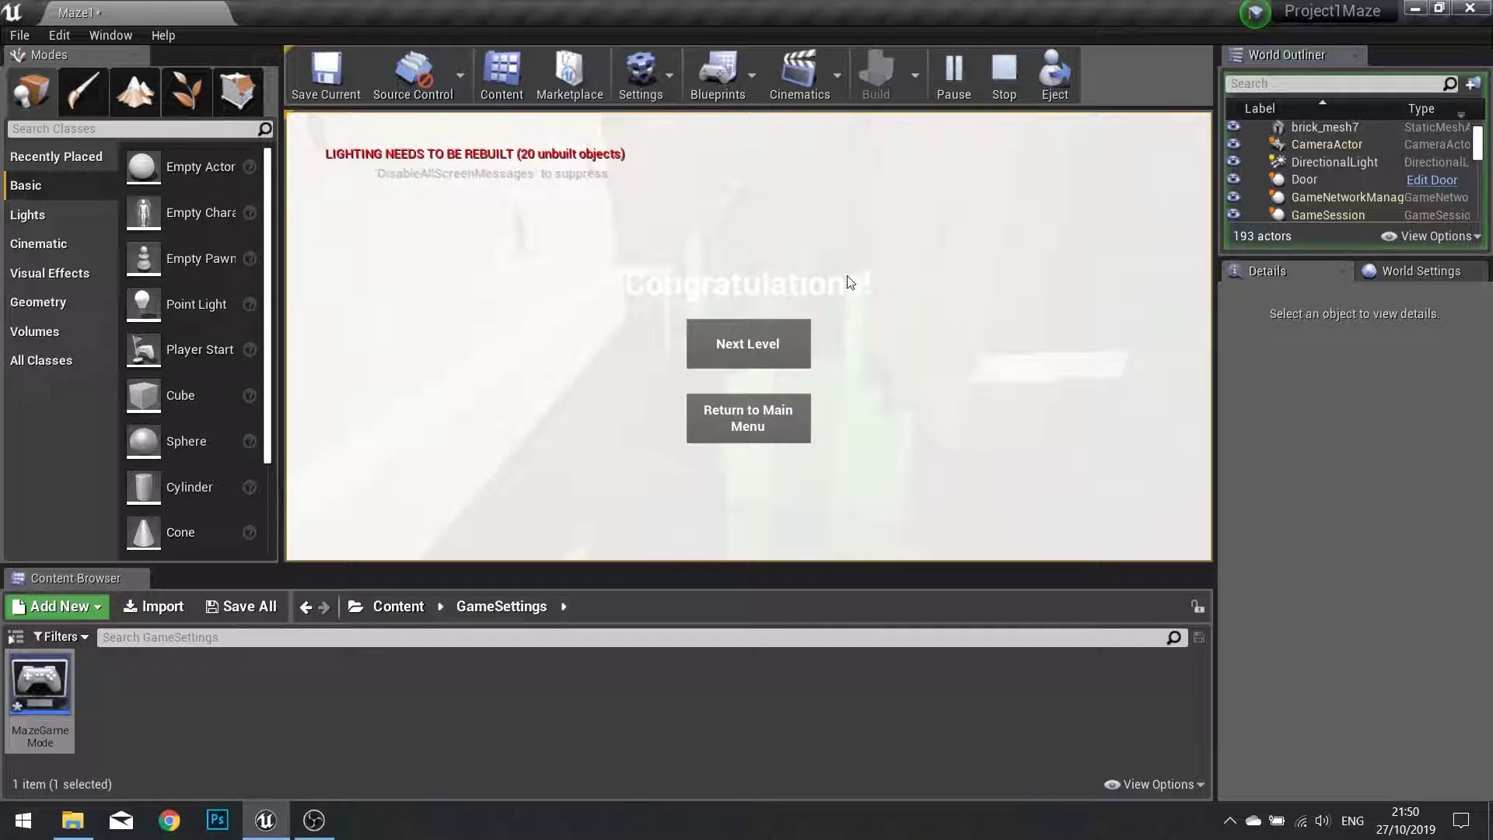
key(Escape)
Open the WinScreen widget from the Content > UI folder.
click(398, 606)
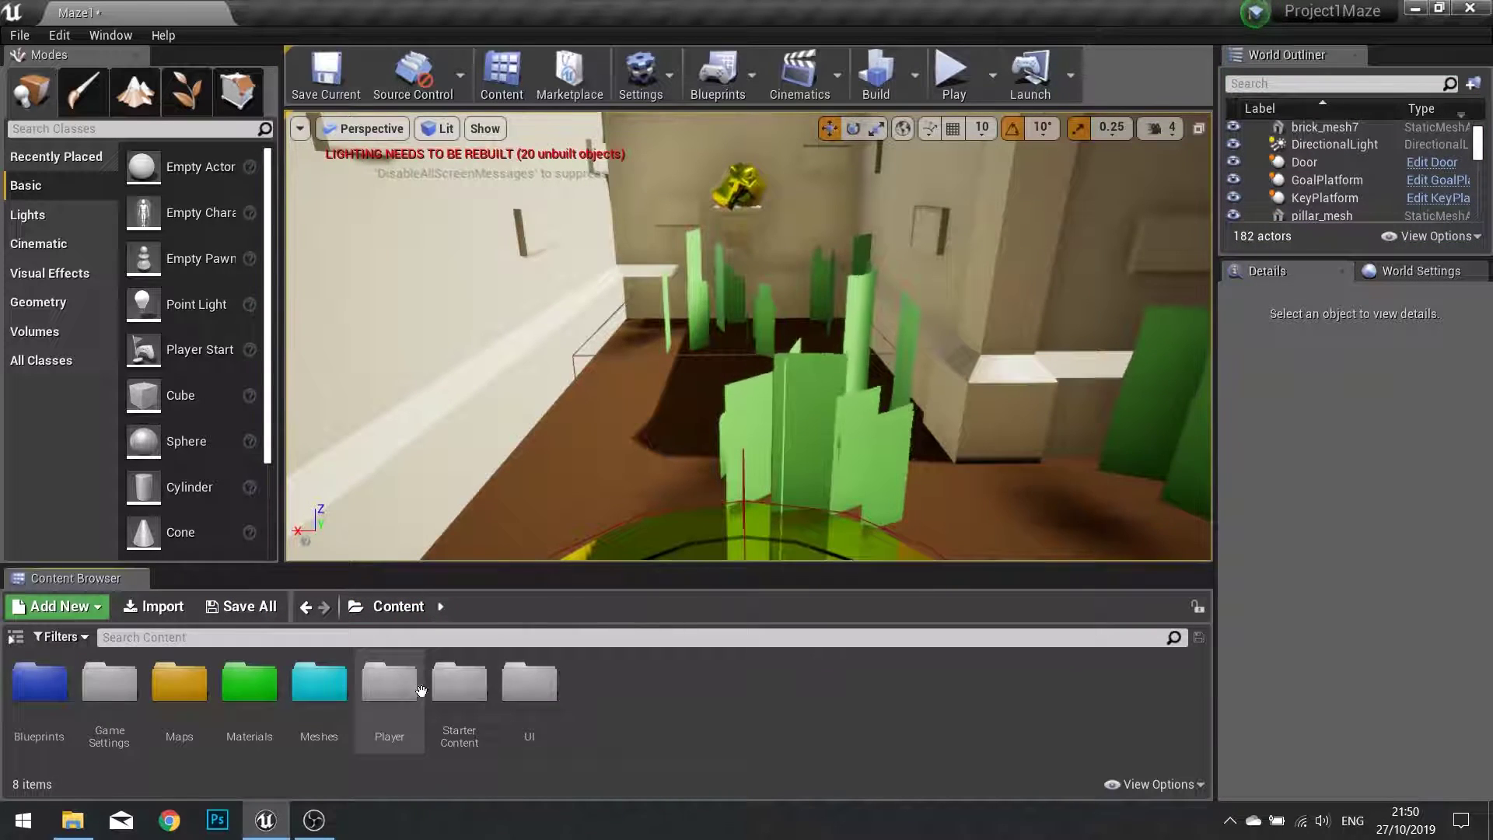
double_click(523, 683)
double_click(251, 684)
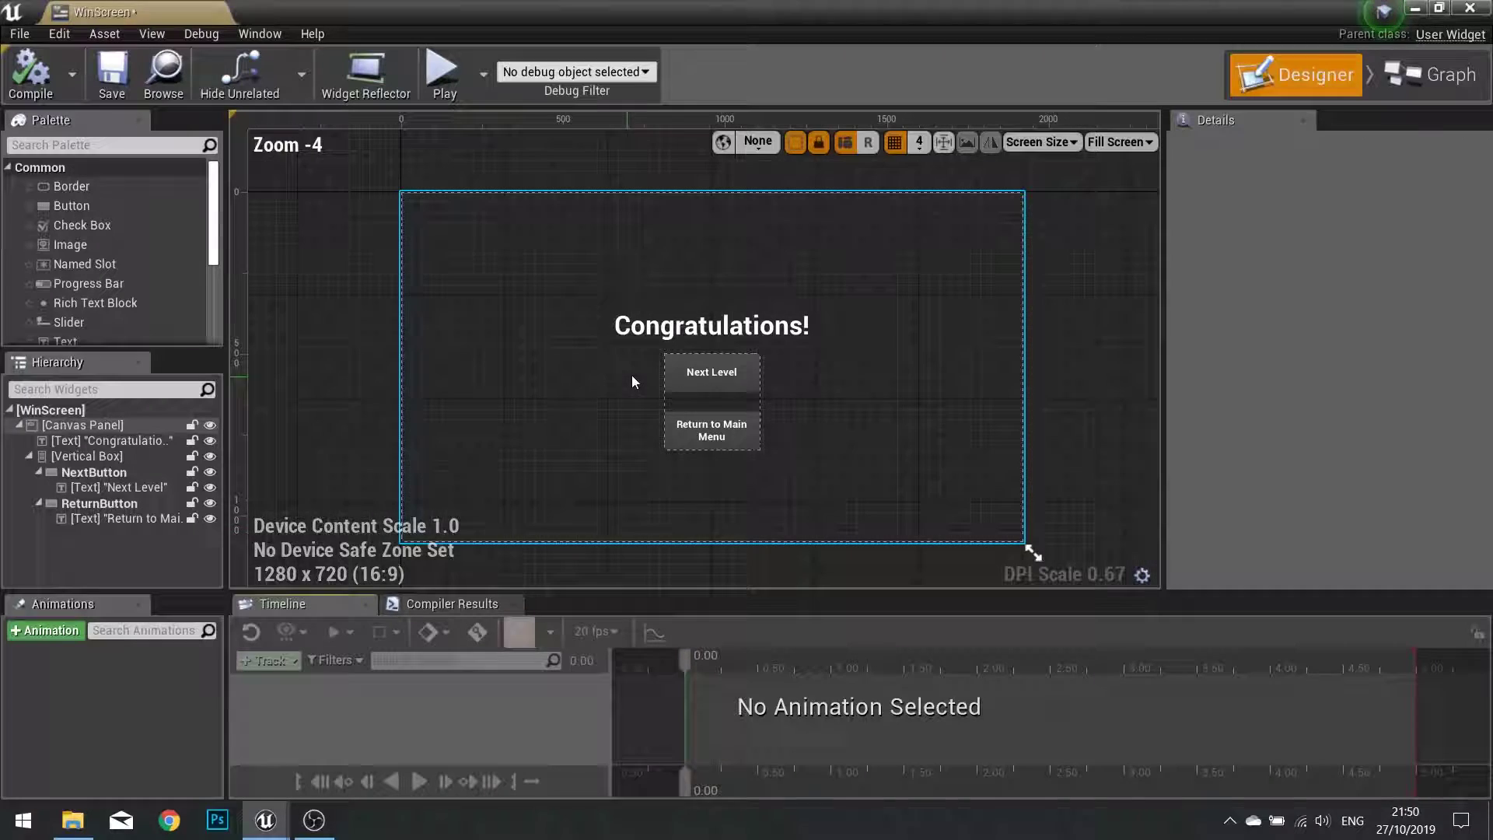
Set the Congratulations text colour Value to 0, making it dark grey (0.046875).
click(631, 375)
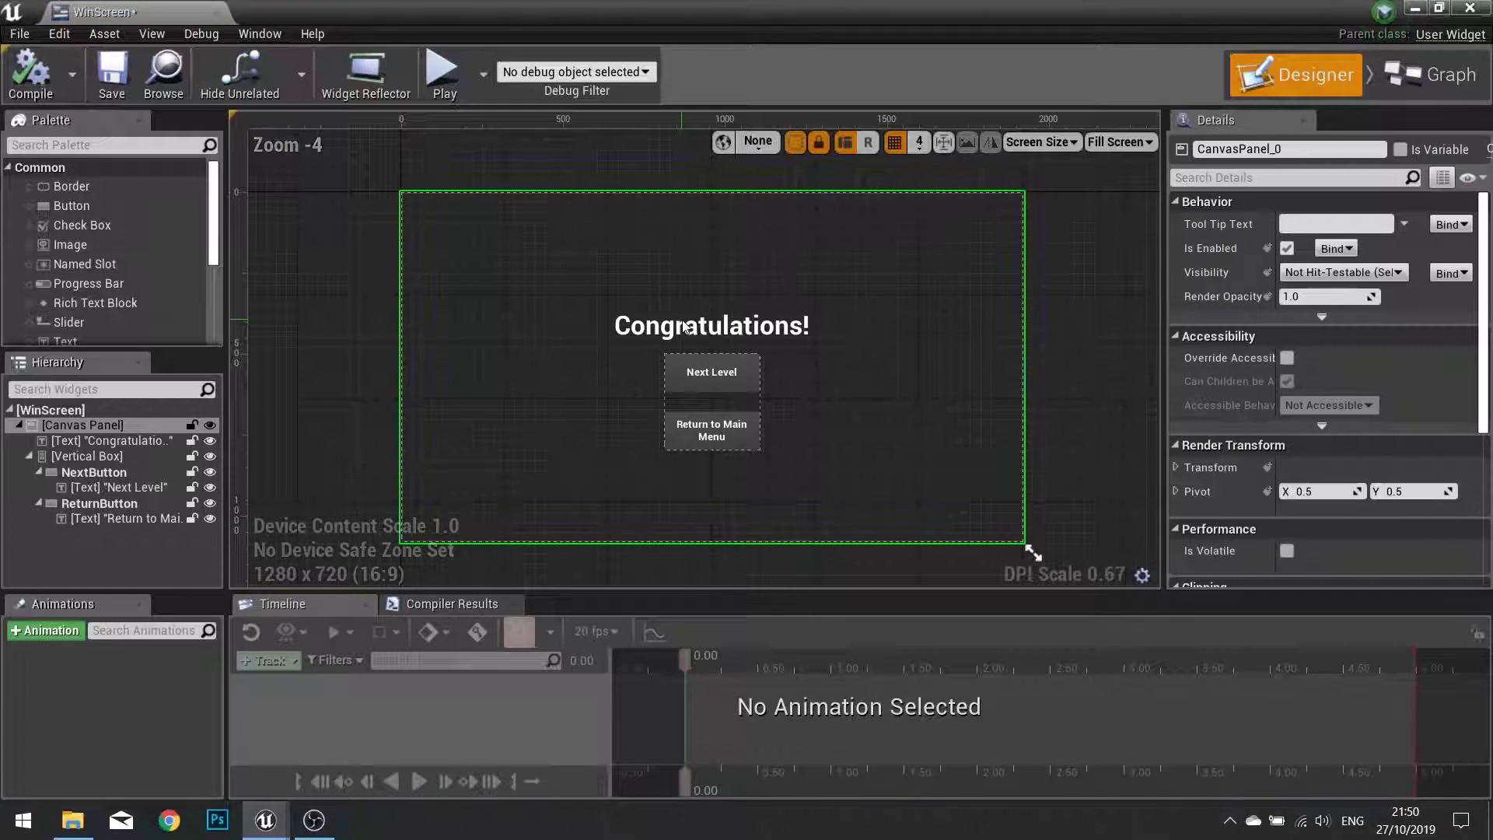
click(119, 440)
scroll(1253, 386, down, 3)
scroll(1253, 386, down, 3)
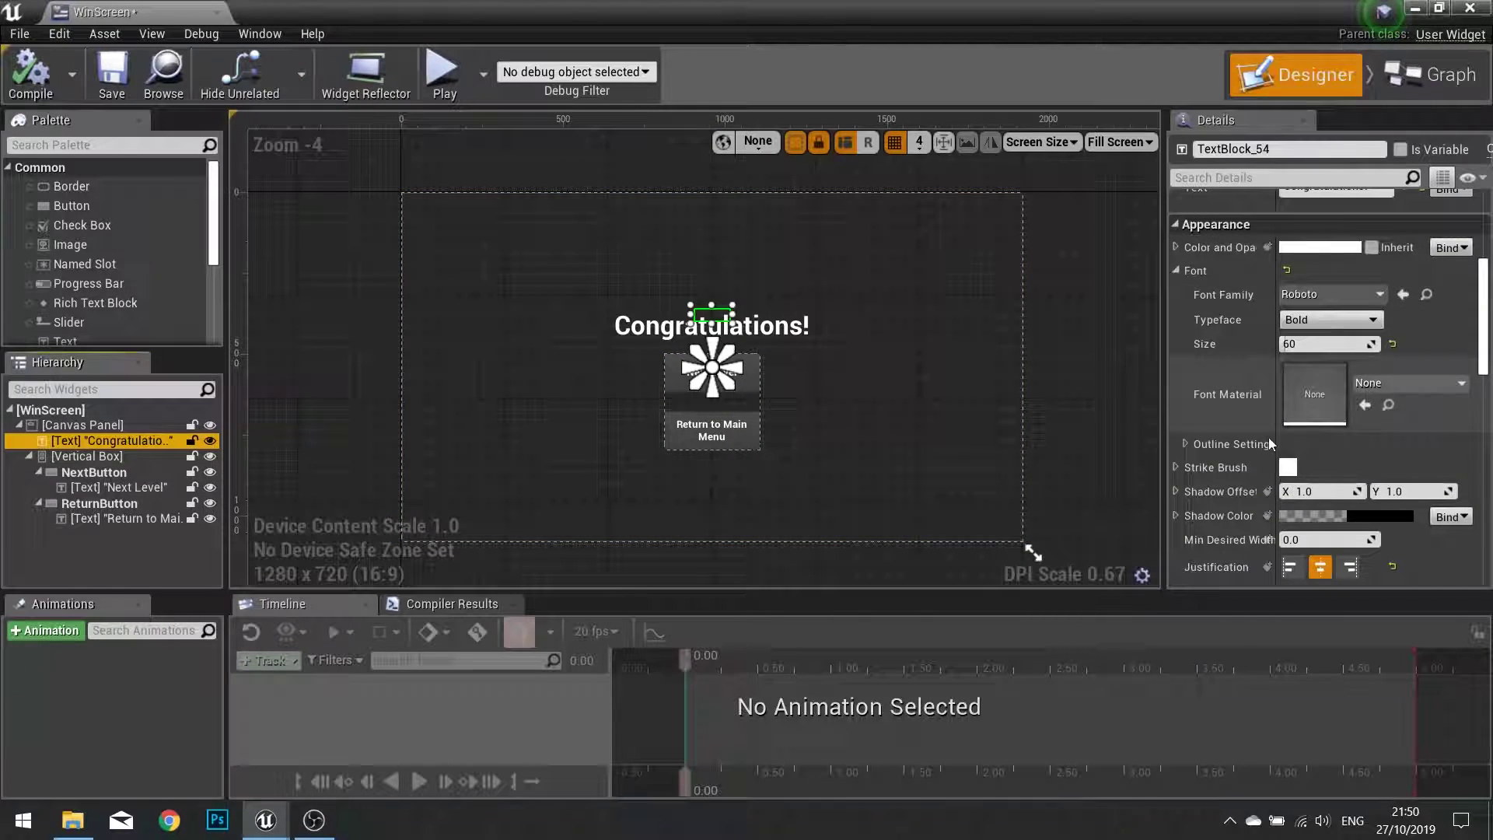
click(1285, 248)
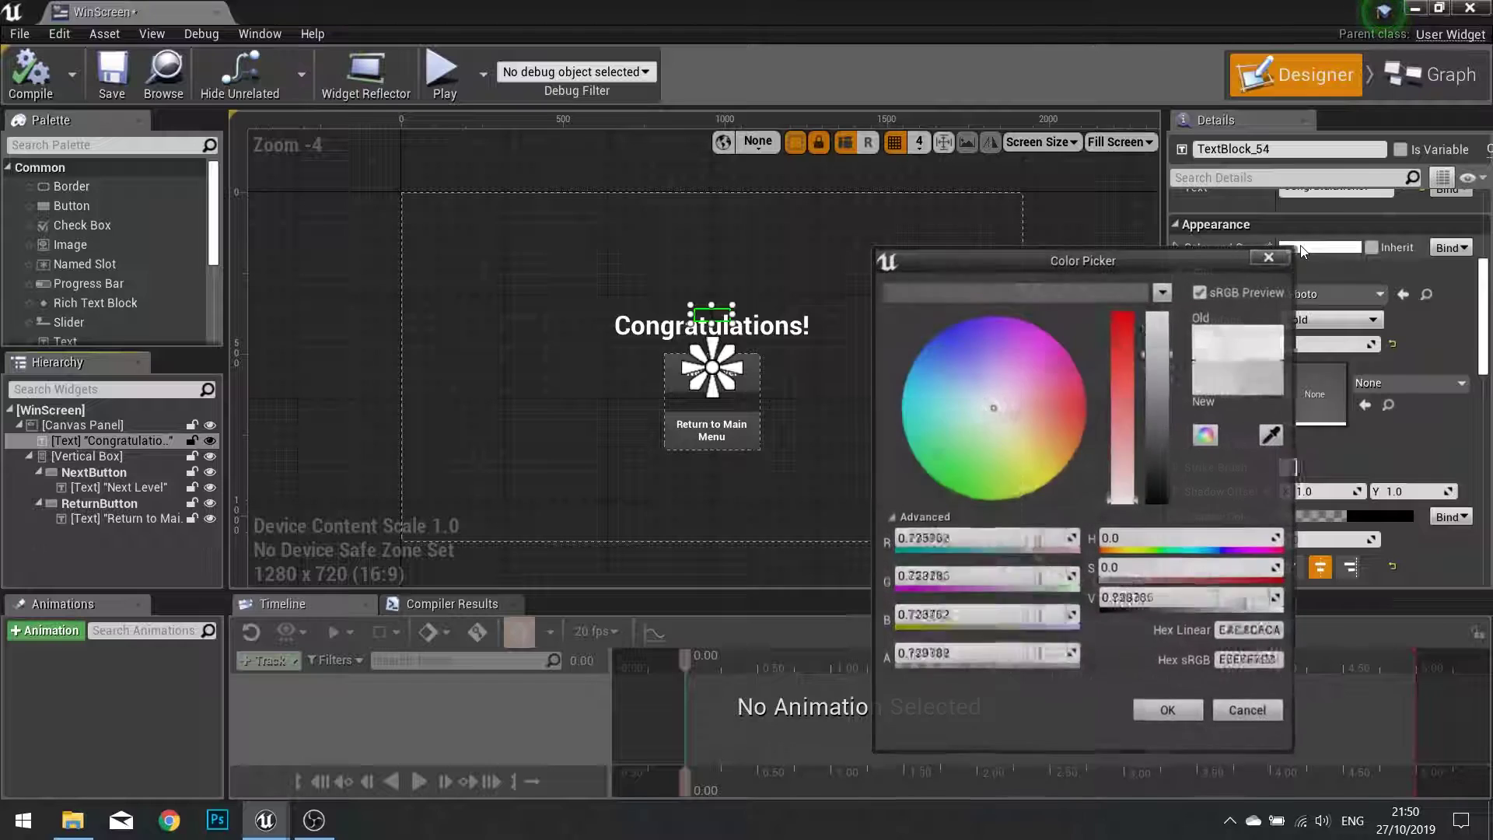
drag(1175, 268, 842, 270)
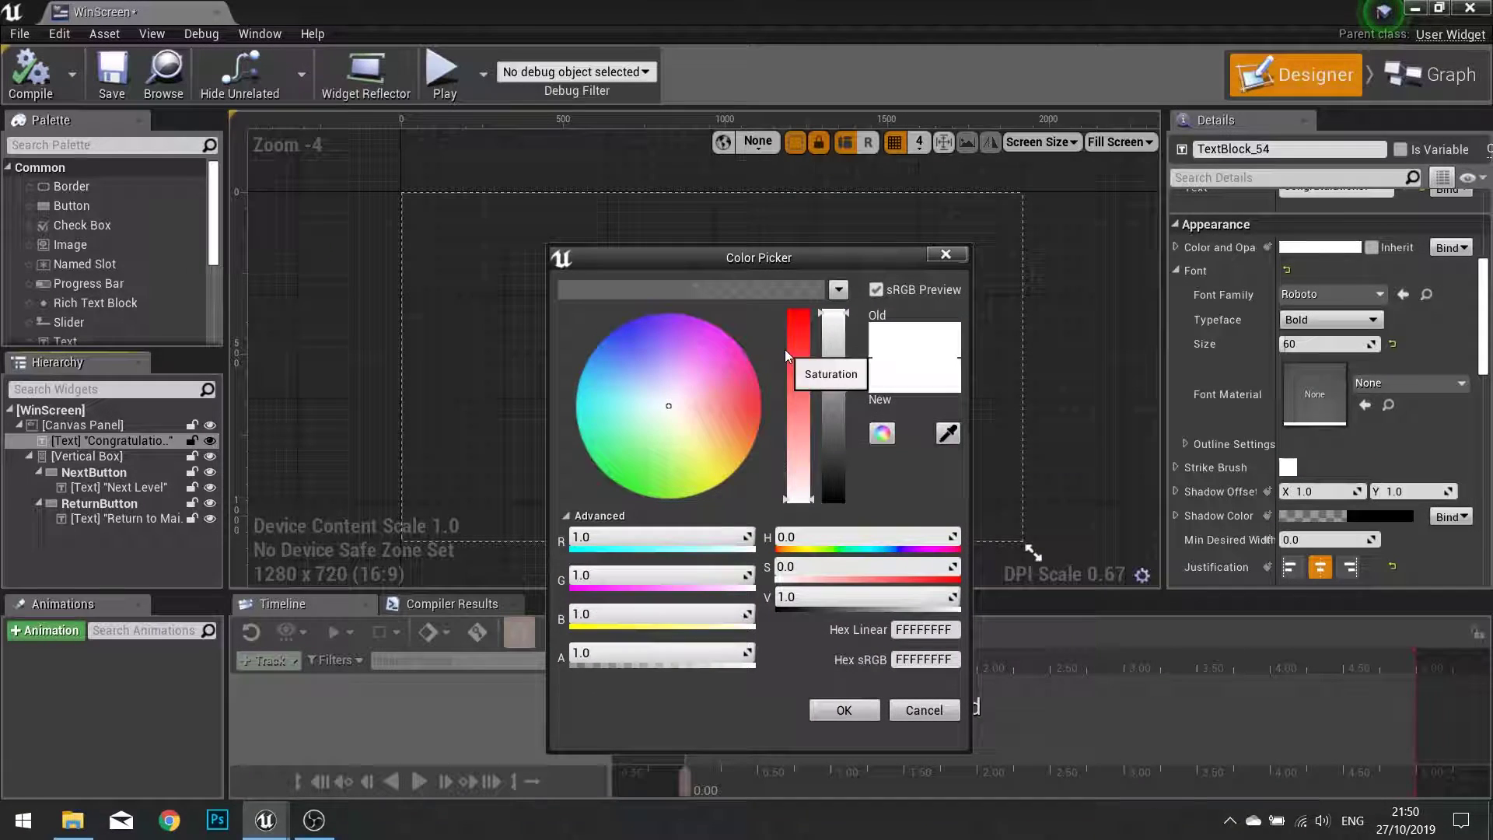
drag(838, 427, 833, 495)
click(844, 709)
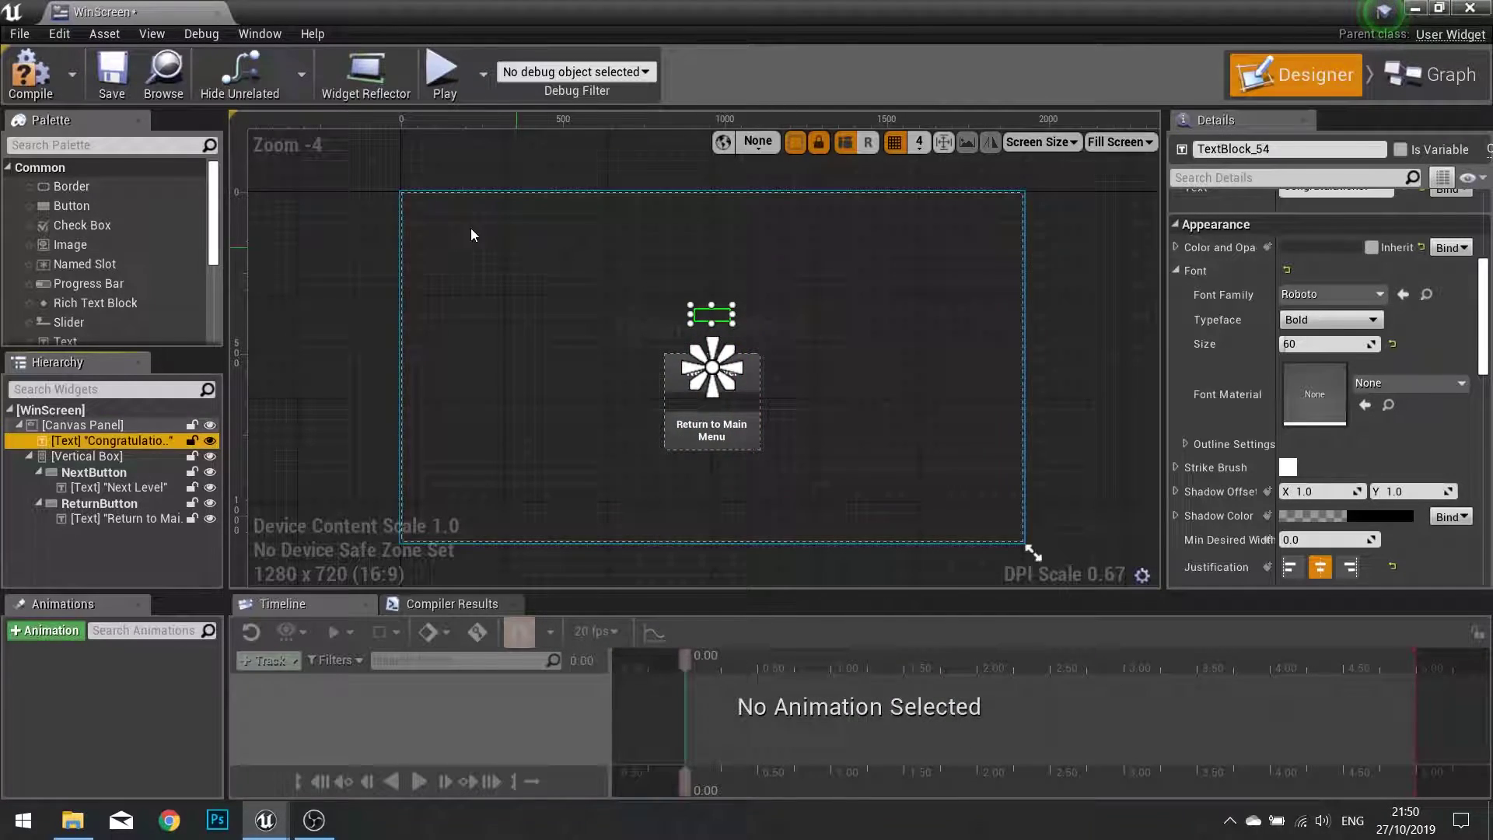
Close the WinScreen editor, play the maze level, and walk the player toward the goal.
click(1465, 9)
click(941, 74)
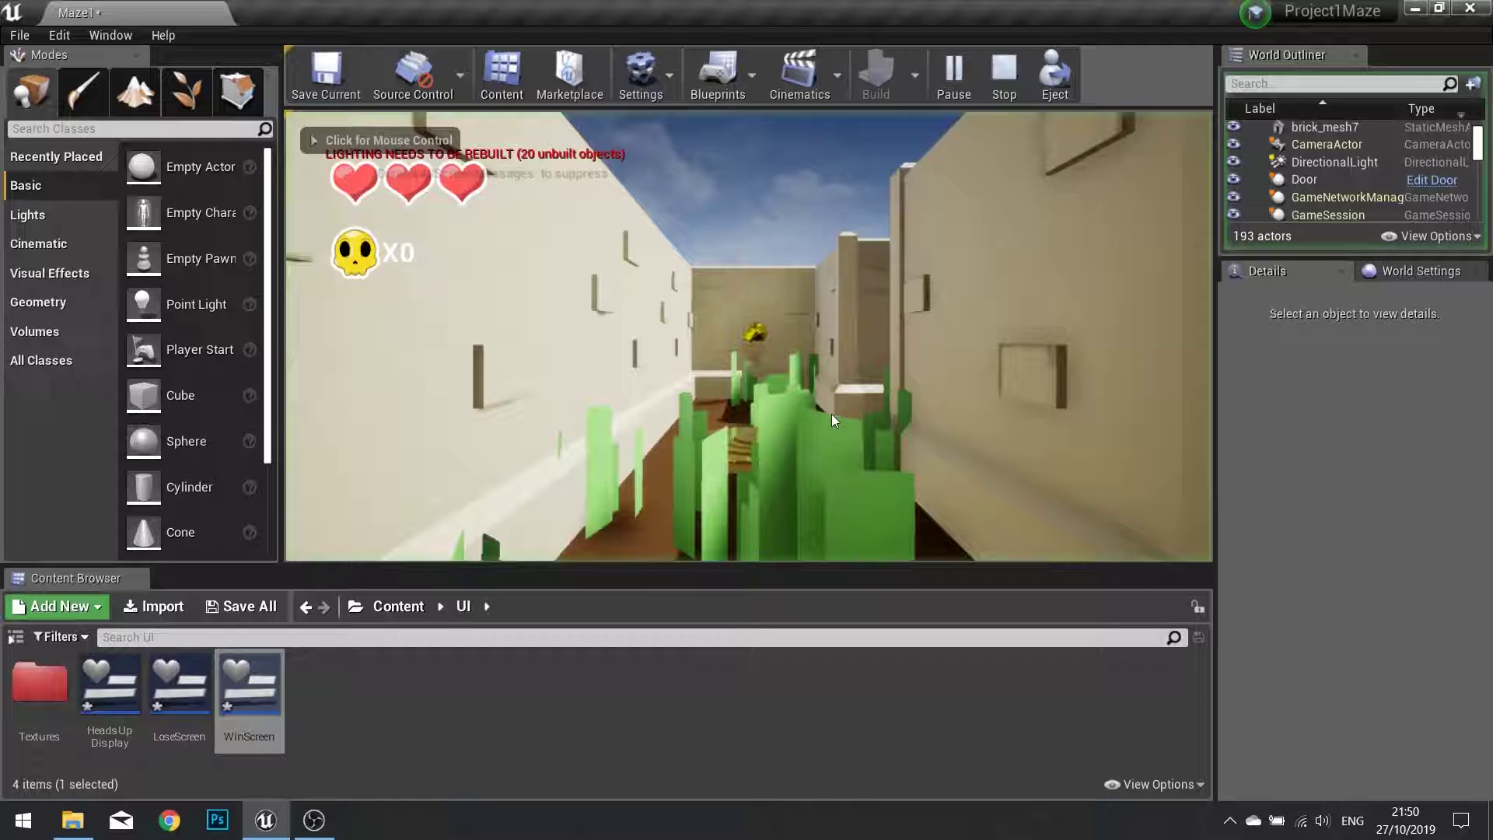
click(832, 413)
key(w)
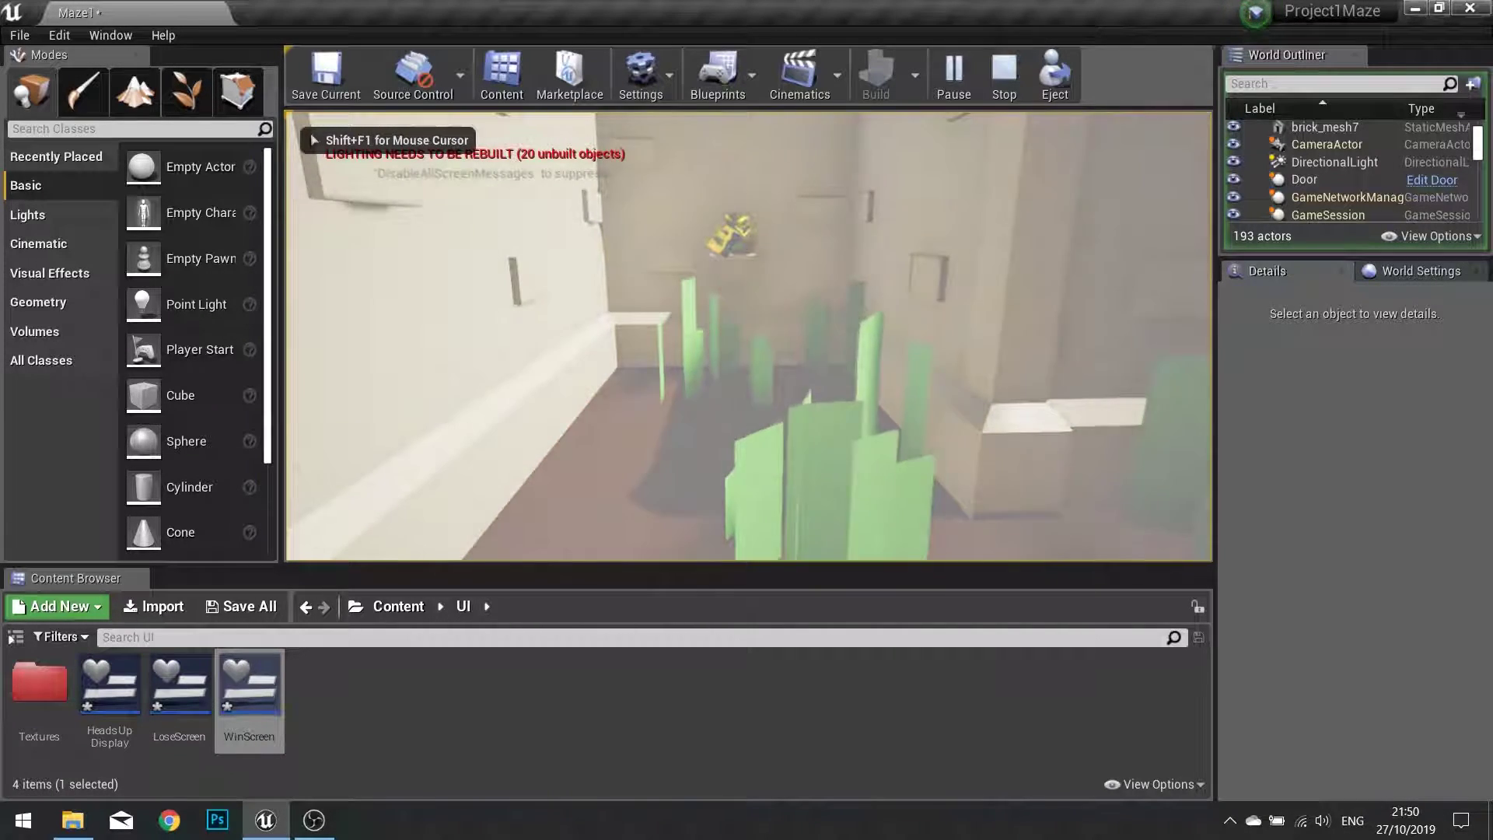